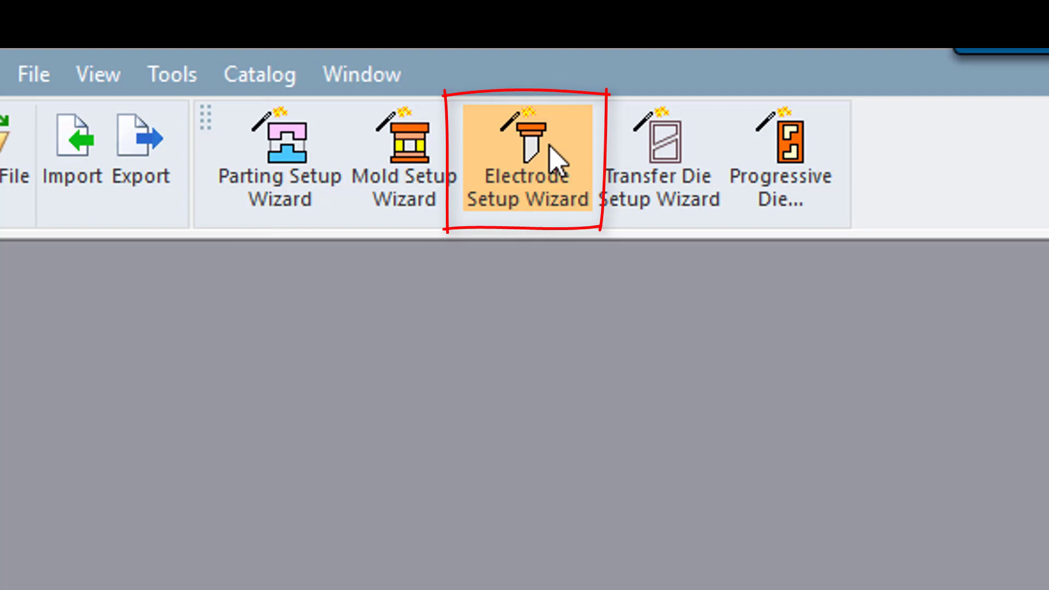
Step: Start an electrode setup and add Battery core.elt from the Electrode video project folder as the component
click(550, 149)
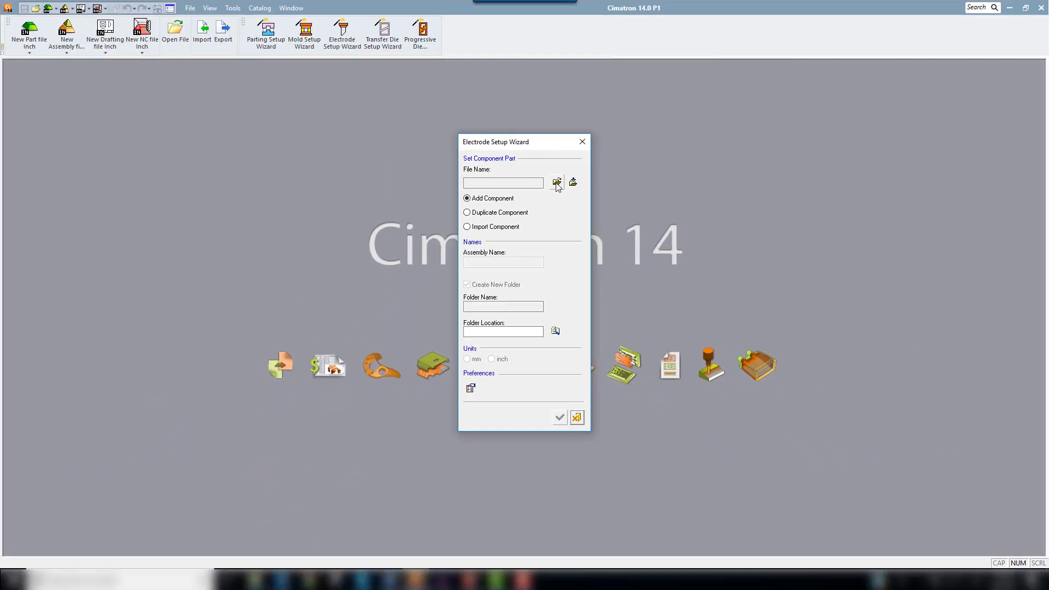
click(556, 182)
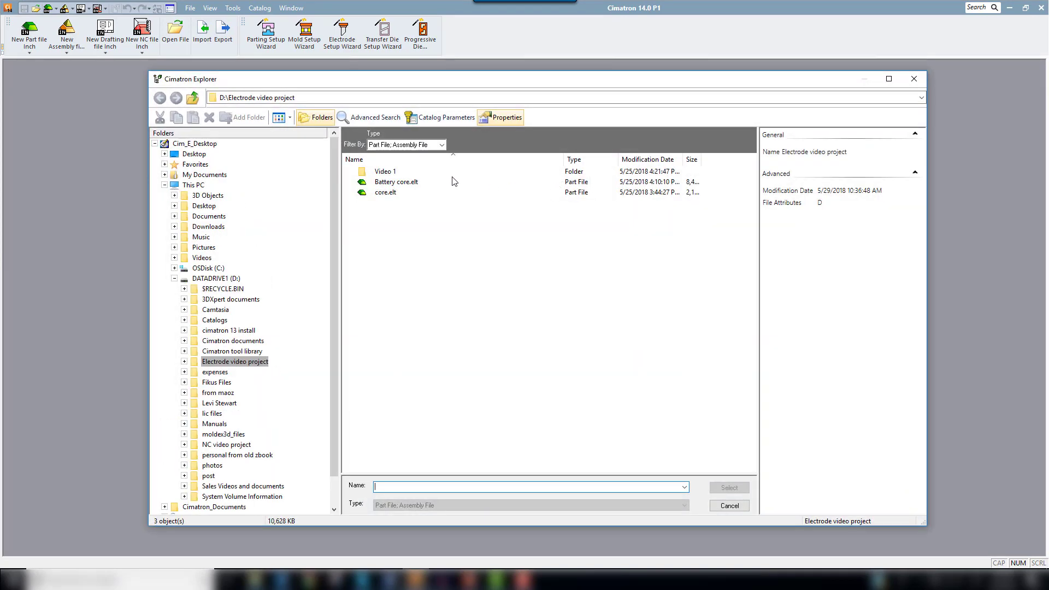
click(403, 182)
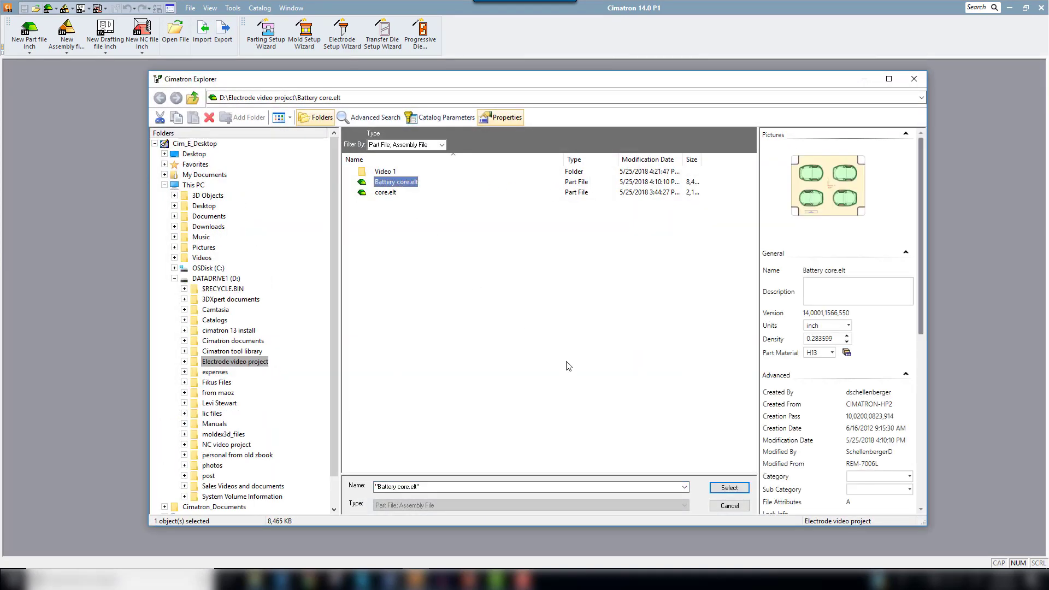
click(729, 485)
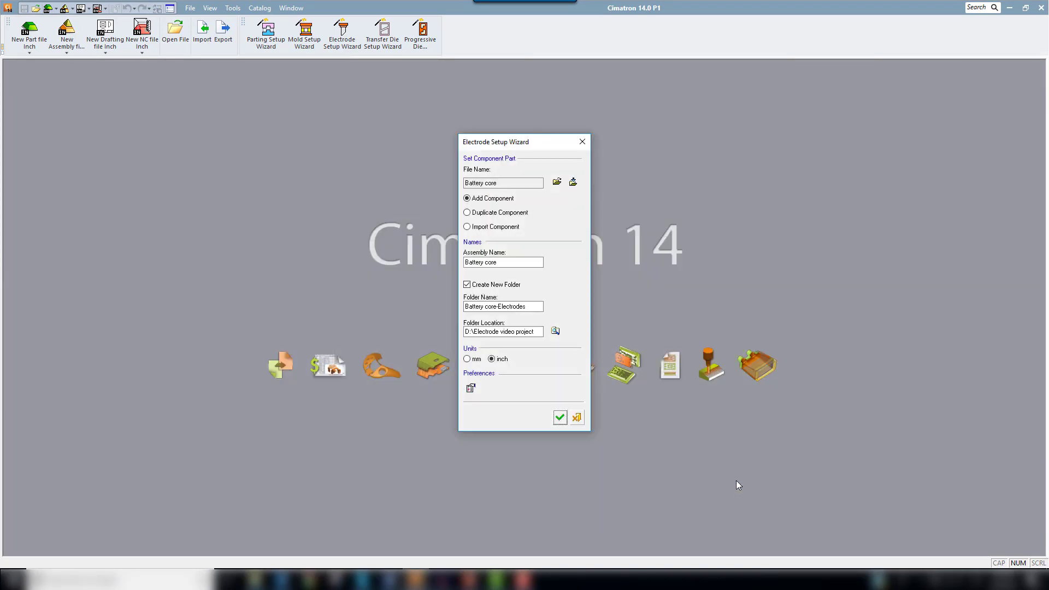
click(518, 262)
Step: Examine the electrode preferences for colors and heights, including the allowance, base height, clearance and free value settings
click(471, 389)
click(370, 229)
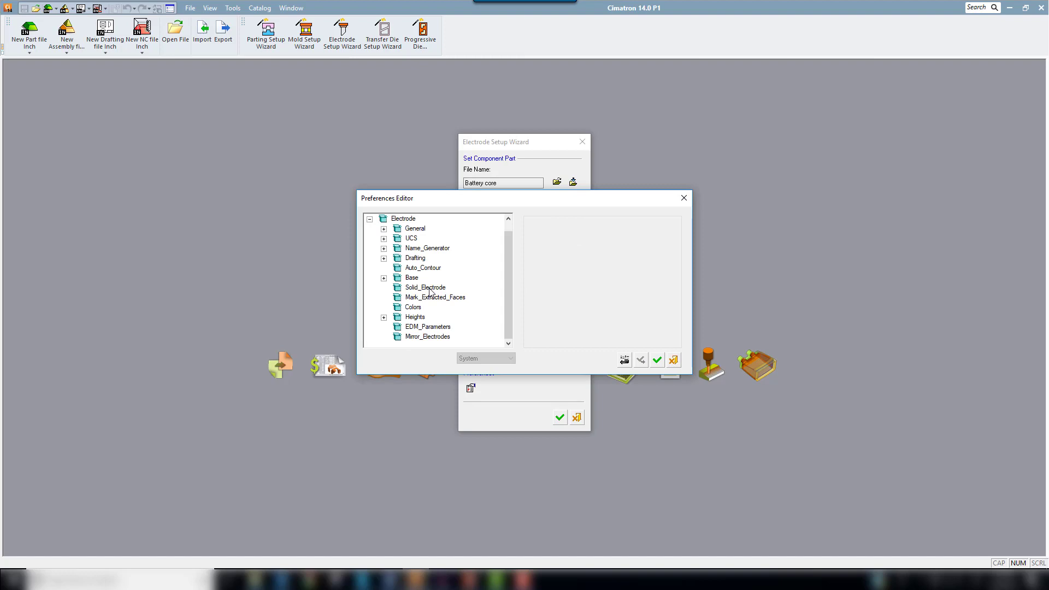
click(419, 309)
click(417, 328)
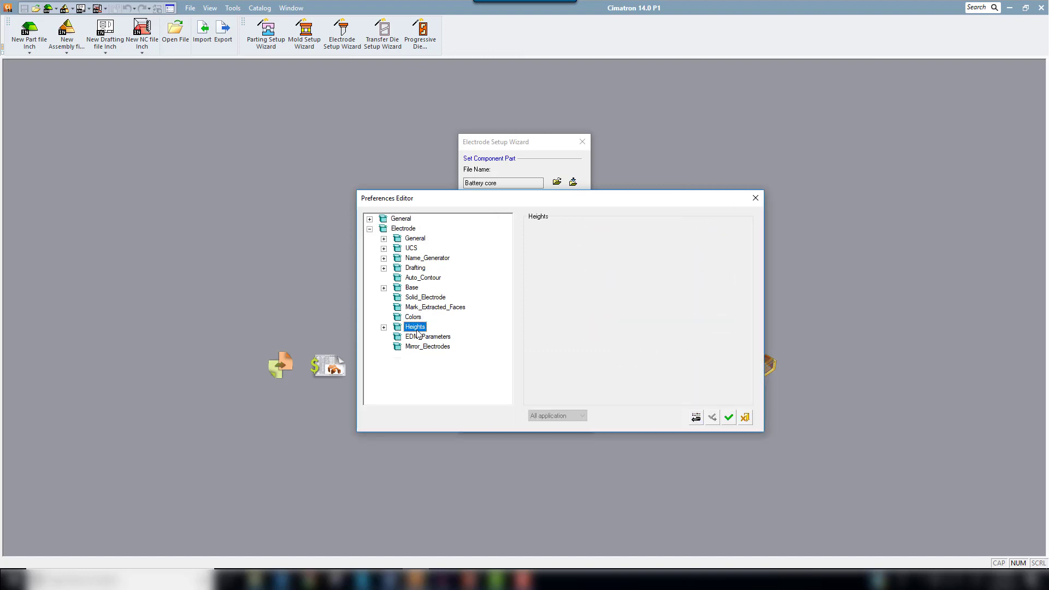
click(384, 328)
click(422, 348)
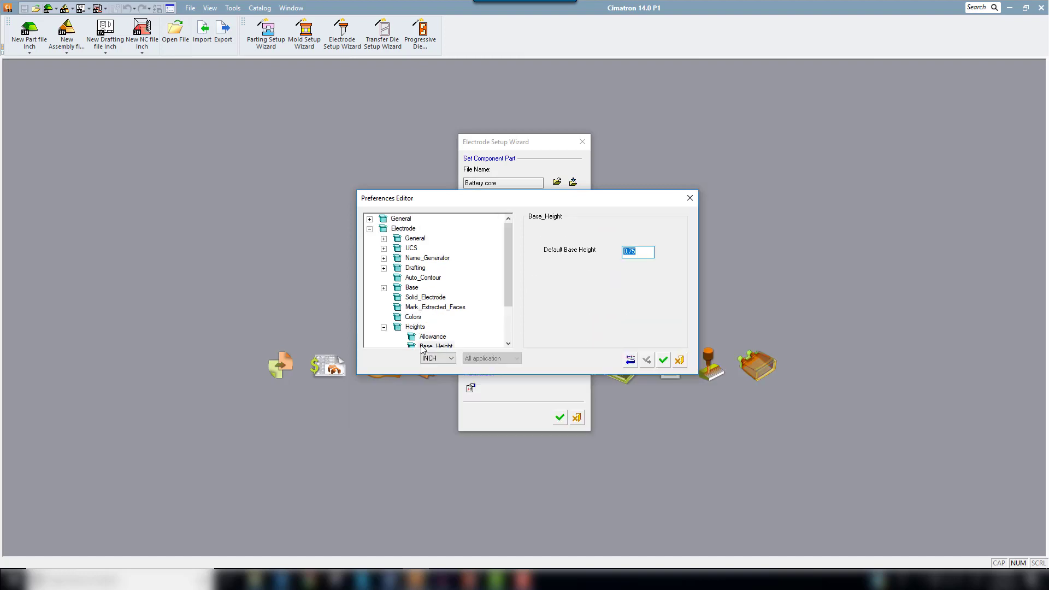
click(427, 337)
key(Down)
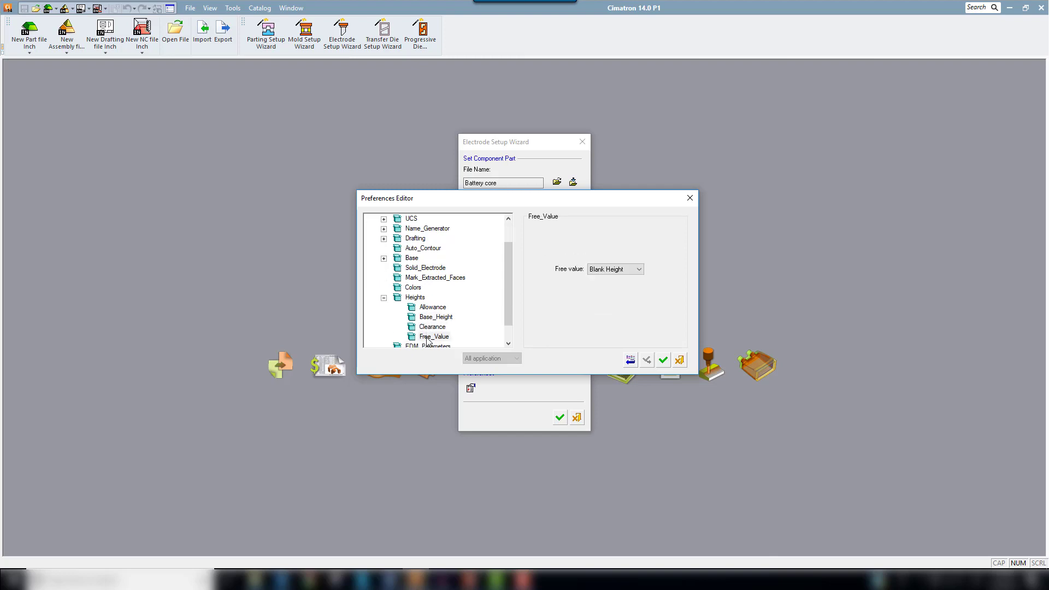
click(663, 361)
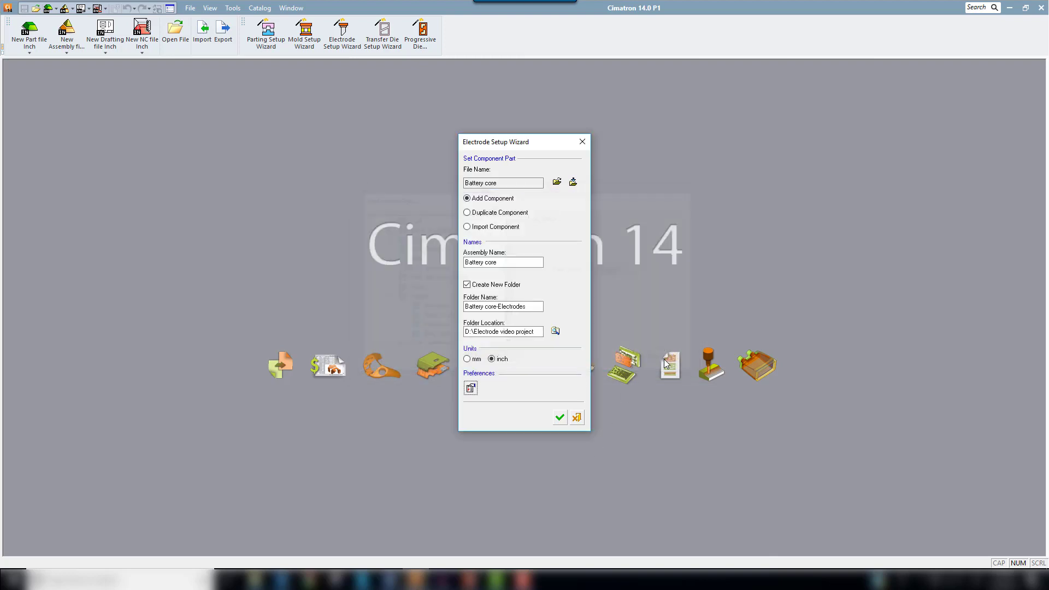
Step: Create the electrode assembly from the setup and position a new electrode extraction on the rib beside the lower-left cavity's boss
click(558, 419)
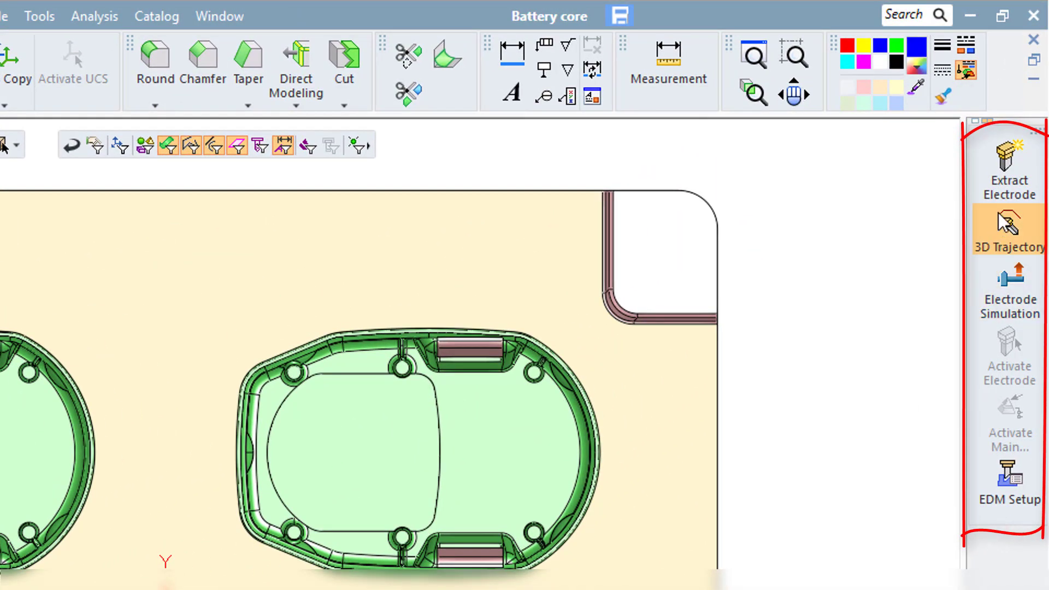
click(1001, 178)
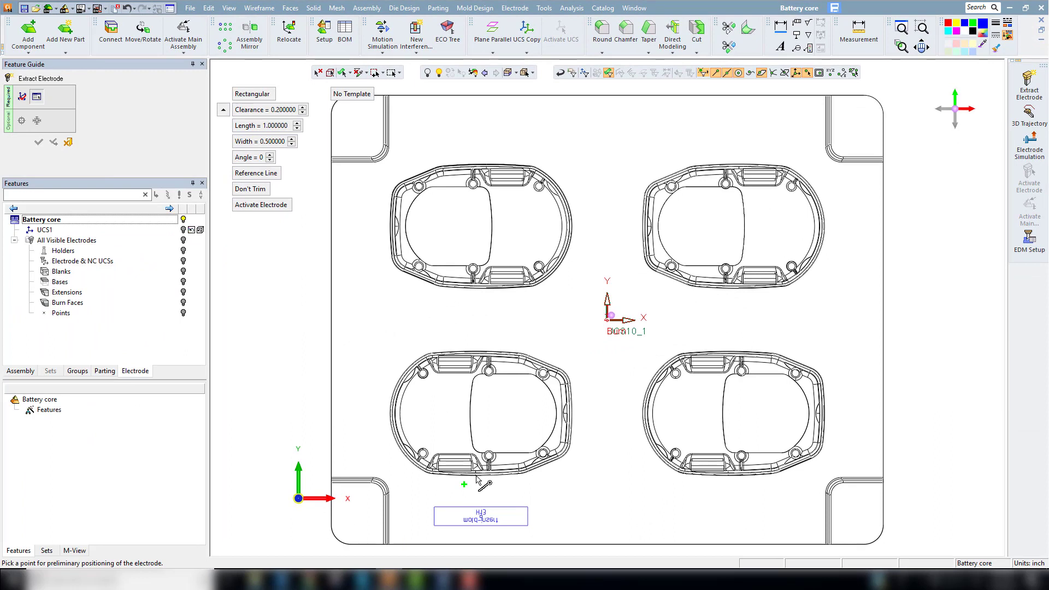
scroll(491, 472, up, 5)
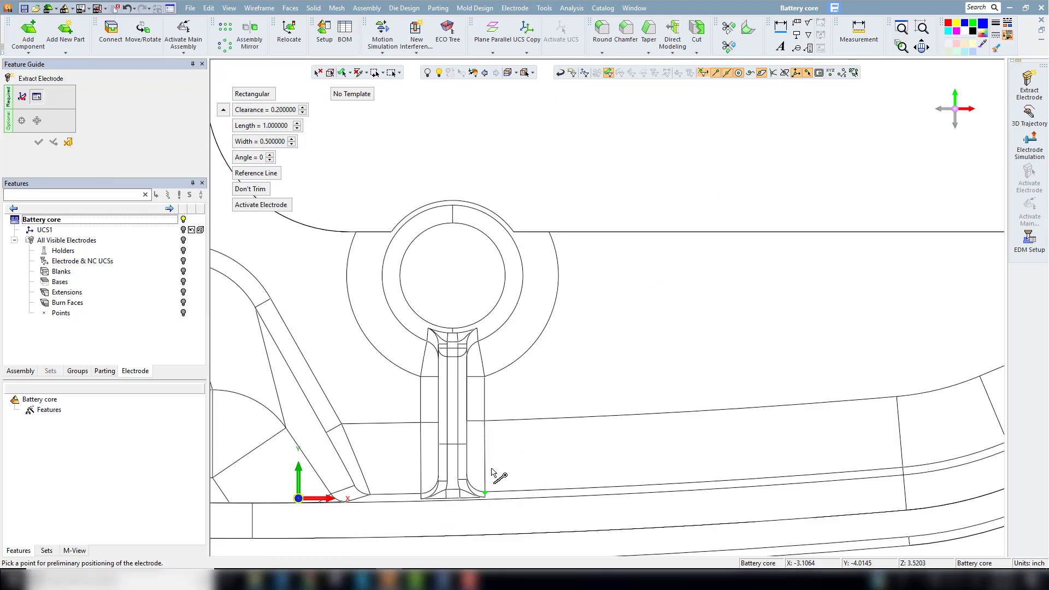
click(453, 417)
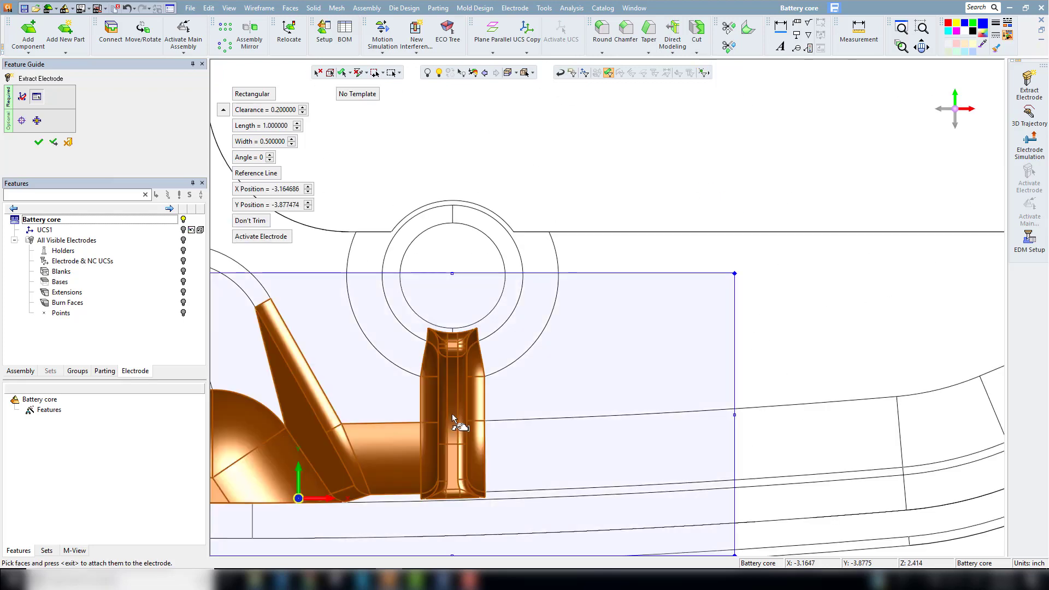
Step: Set the rectangular electrode extraction region to a length of 0.6 and a width of 0.6 inch
click(288, 130)
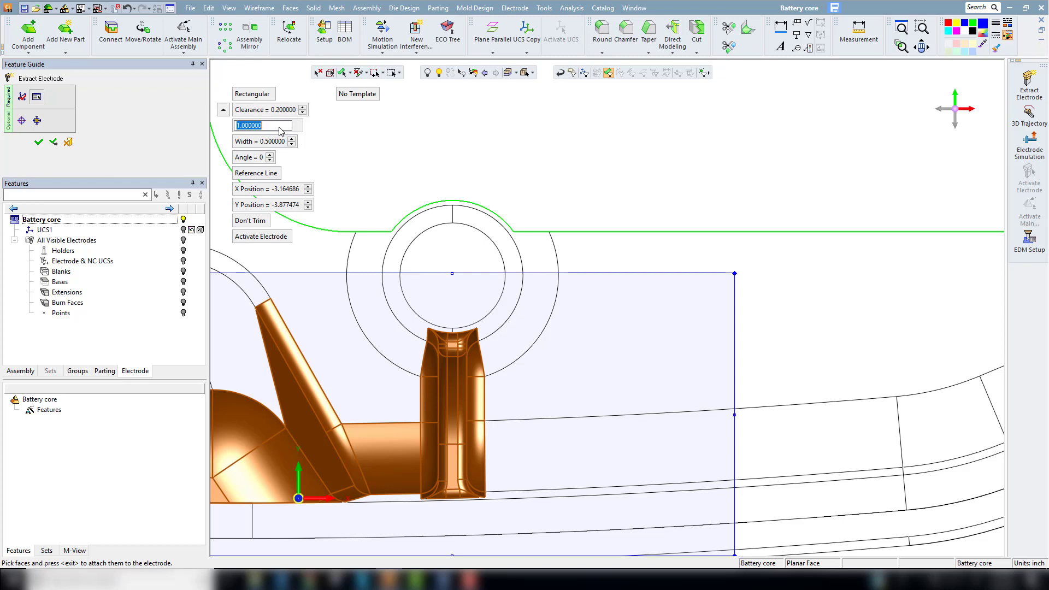
text(0.6)
key(Return)
click(275, 141)
text(0.6)
key(Return)
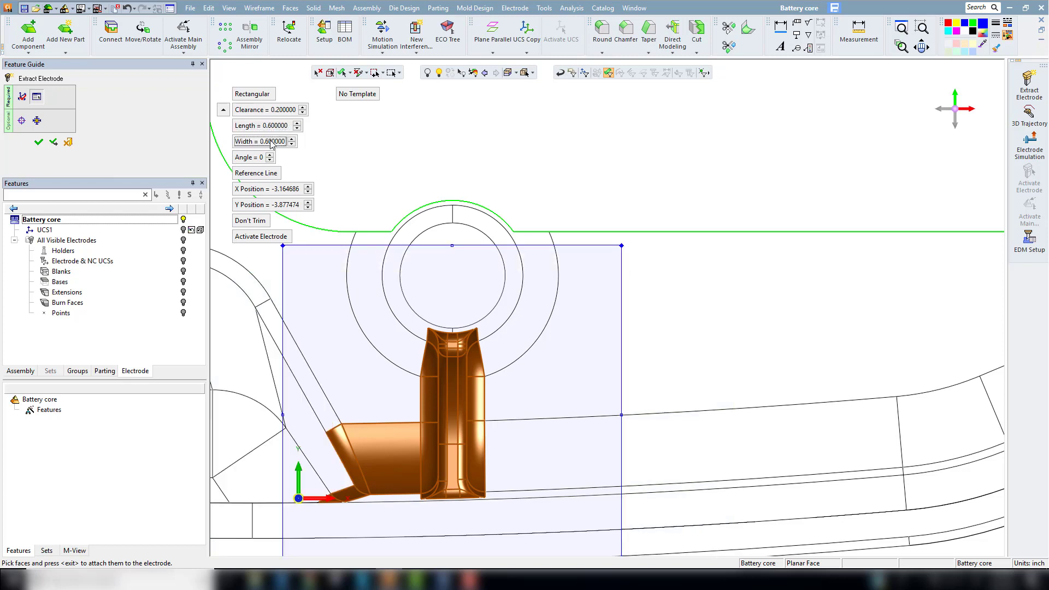
Step: Attach the rib's faces inside the extraction region to the electrode and complete the extraction
scroll(519, 335, down, 3)
drag(283, 304, 443, 512)
middle_click(642, 309)
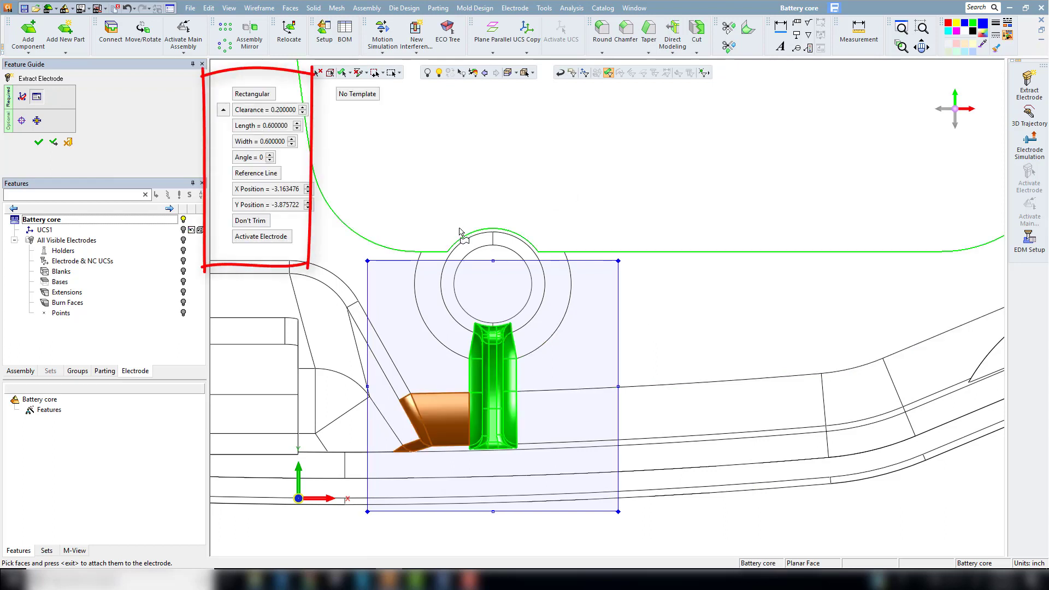
click(40, 142)
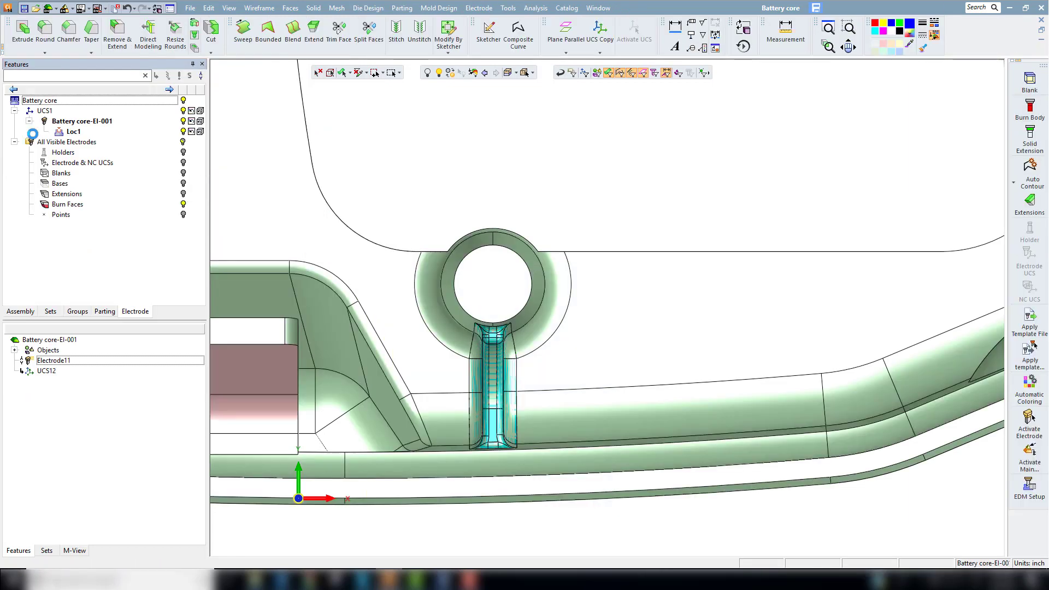
Step: Hide the Battery core and create a rectangular 0.6 by 0.6 inch blank with a 0.75 base height and 0.2 clearance
click(184, 101)
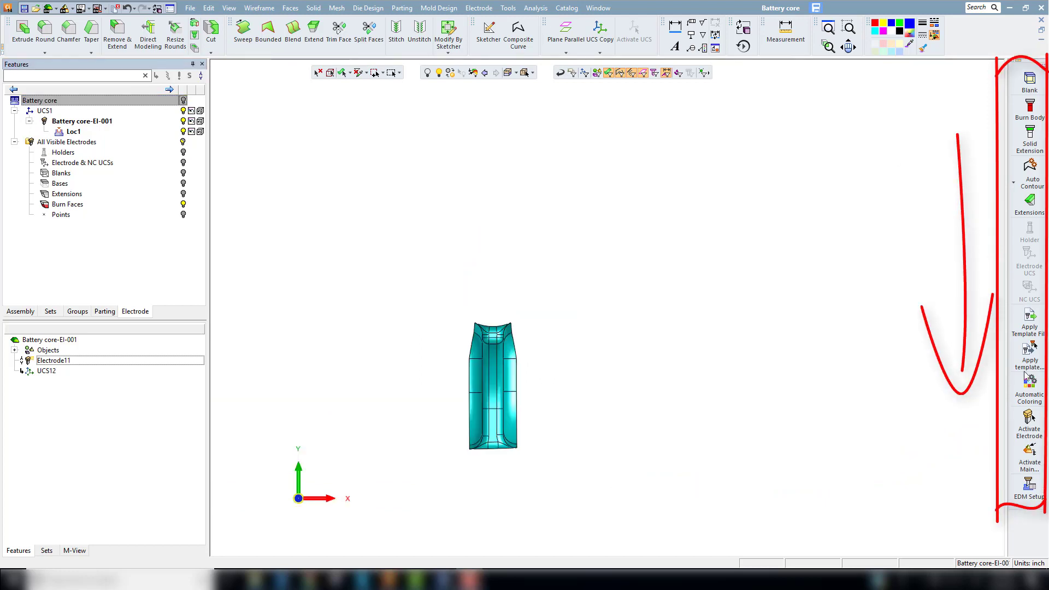
click(1028, 82)
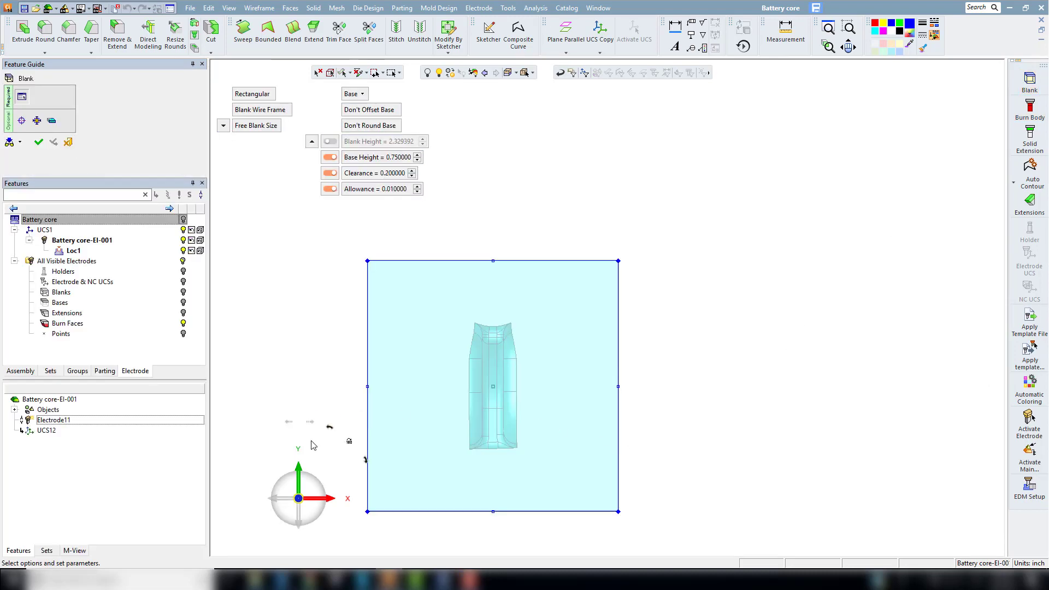
click(314, 483)
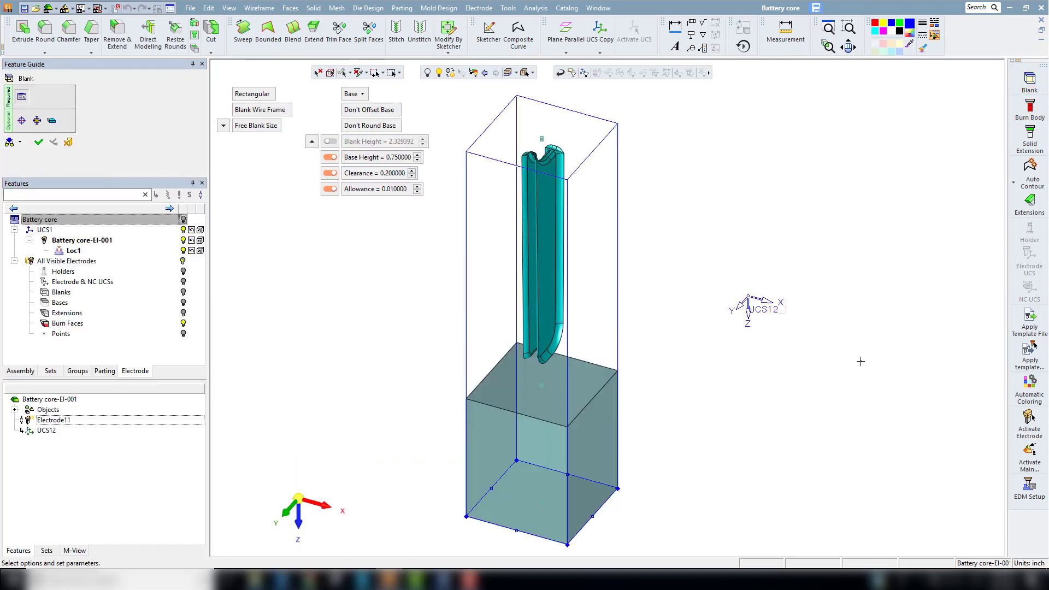
click(223, 126)
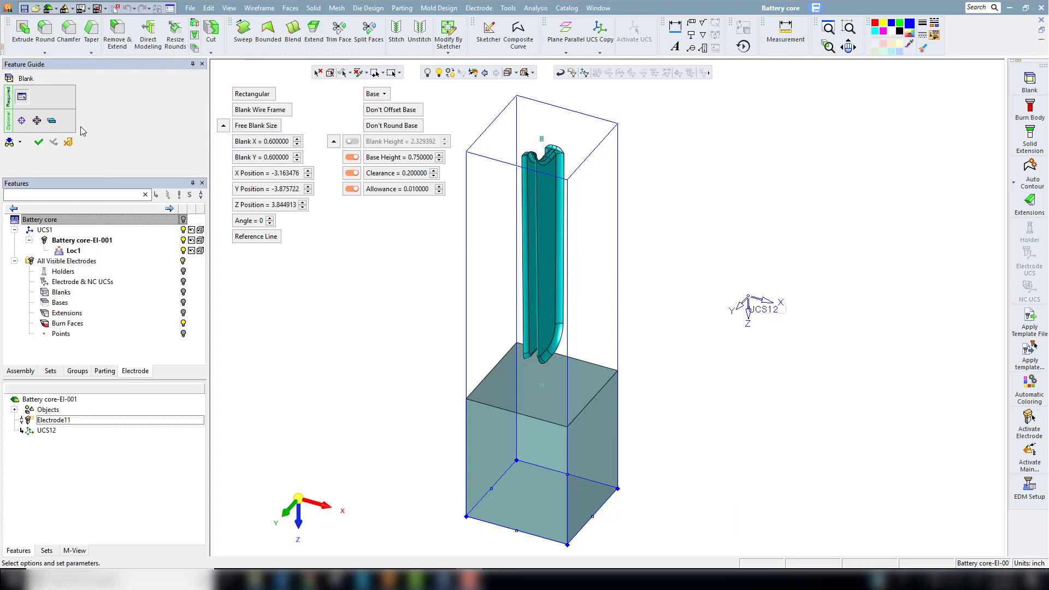
click(39, 144)
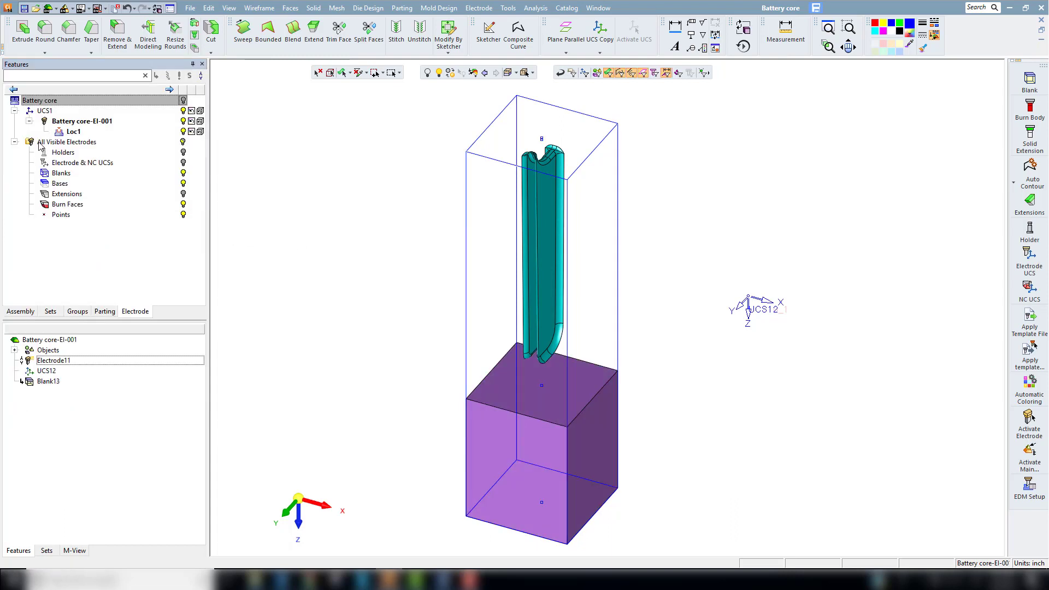
Step: Create two composite curves along the open edges on both sides of the burn faces
click(1014, 183)
click(961, 177)
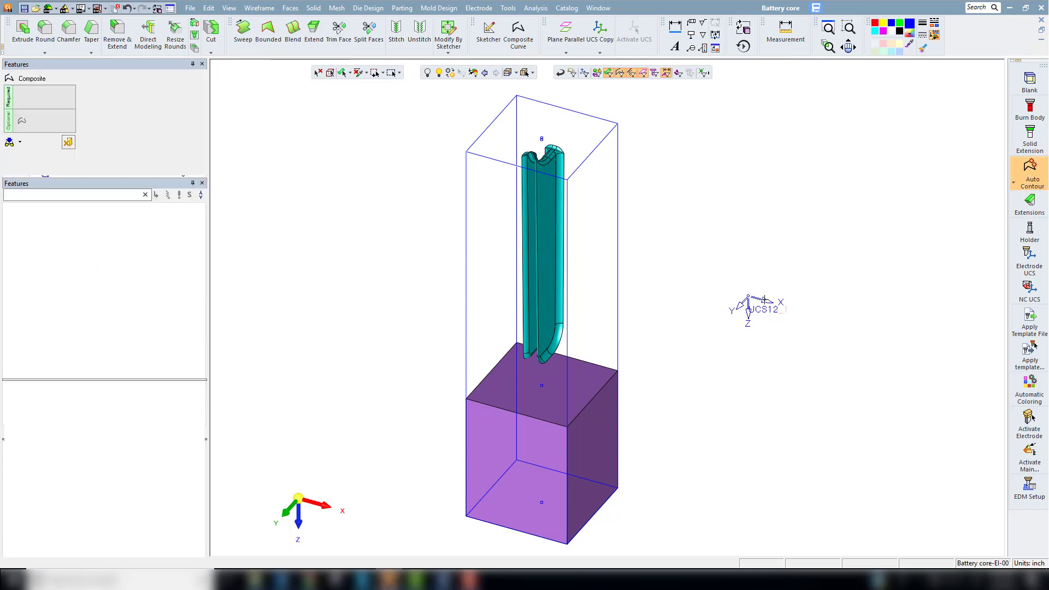
click(526, 350)
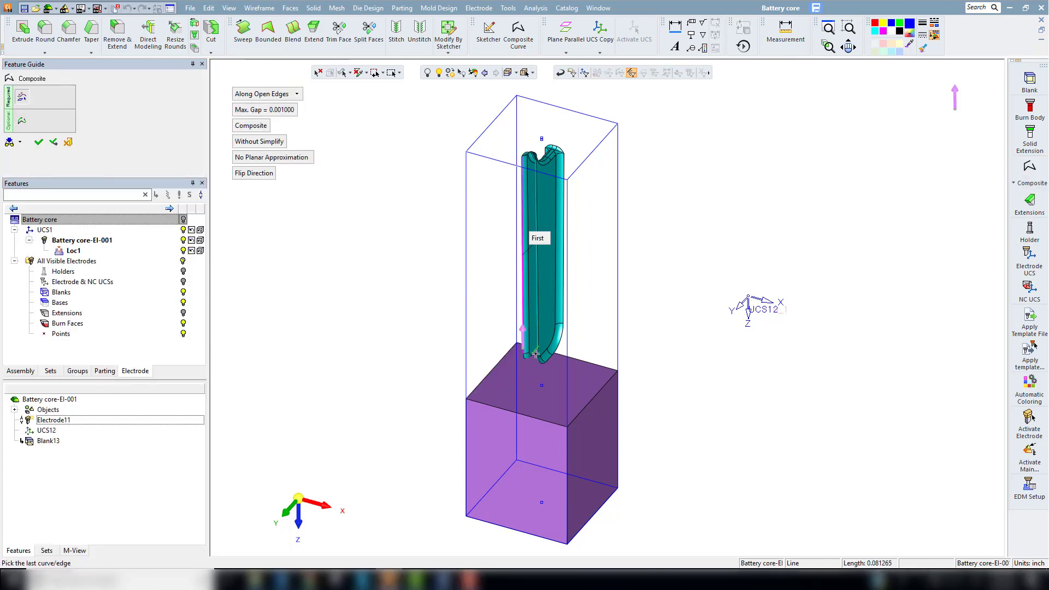
middle_click(593, 273)
click(613, 274)
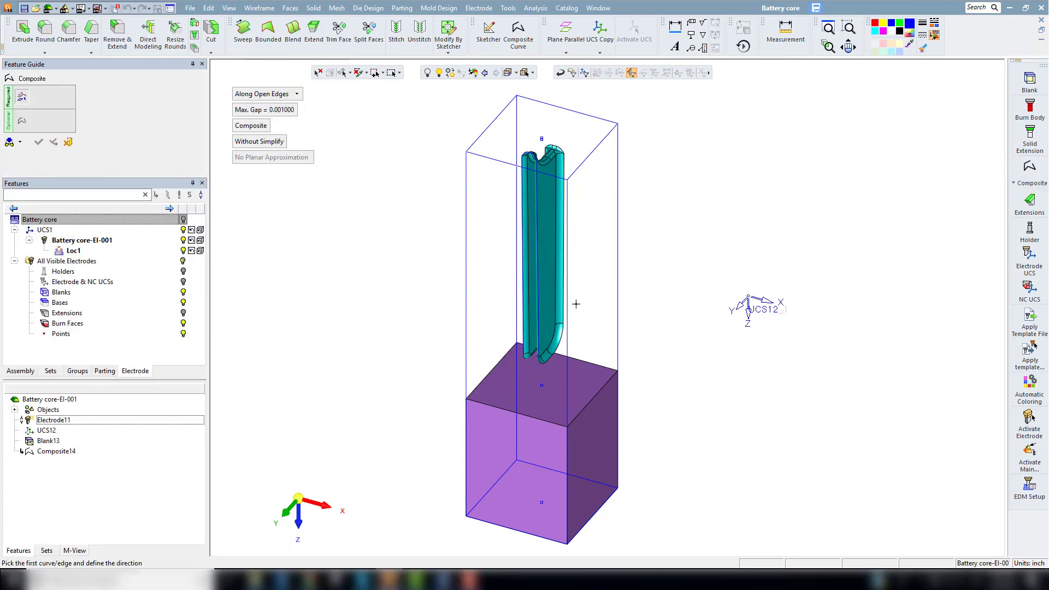
click(564, 321)
ctrl+drag(566, 320, 526, 316)
click(517, 310)
middle_click(487, 261)
click(484, 252)
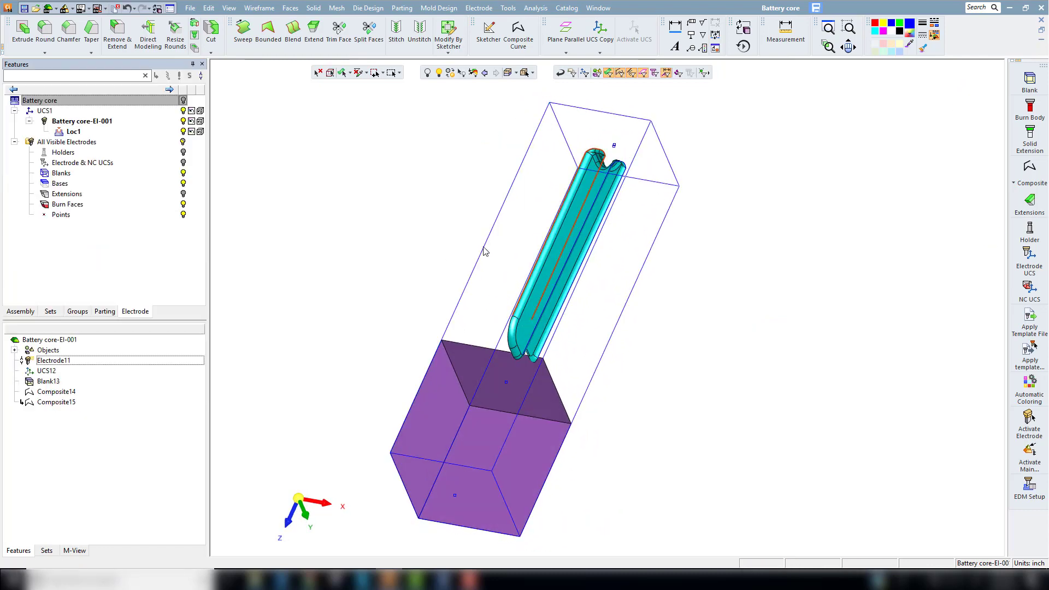
Step: Extend one side of the burn faces in a set direction using a minimum distance of 0.025
click(300, 496)
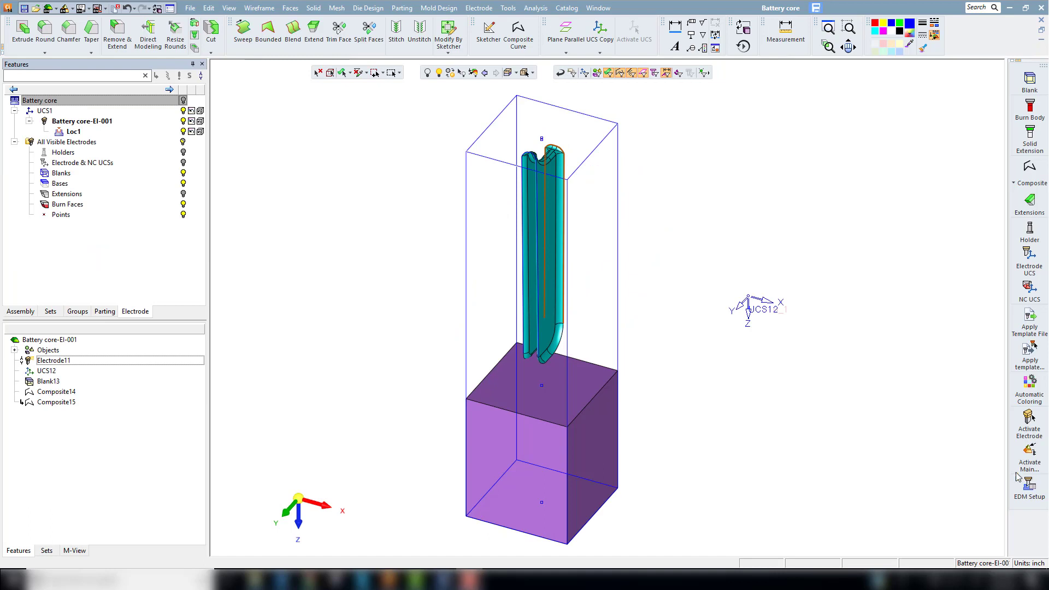
click(1029, 202)
click(253, 94)
click(250, 119)
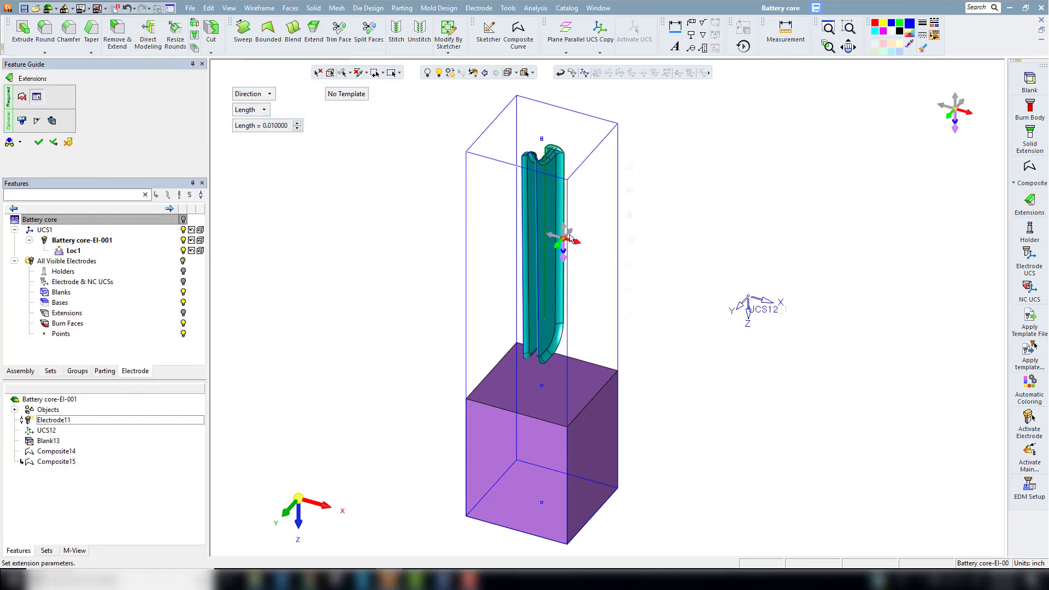
click(250, 110)
click(269, 132)
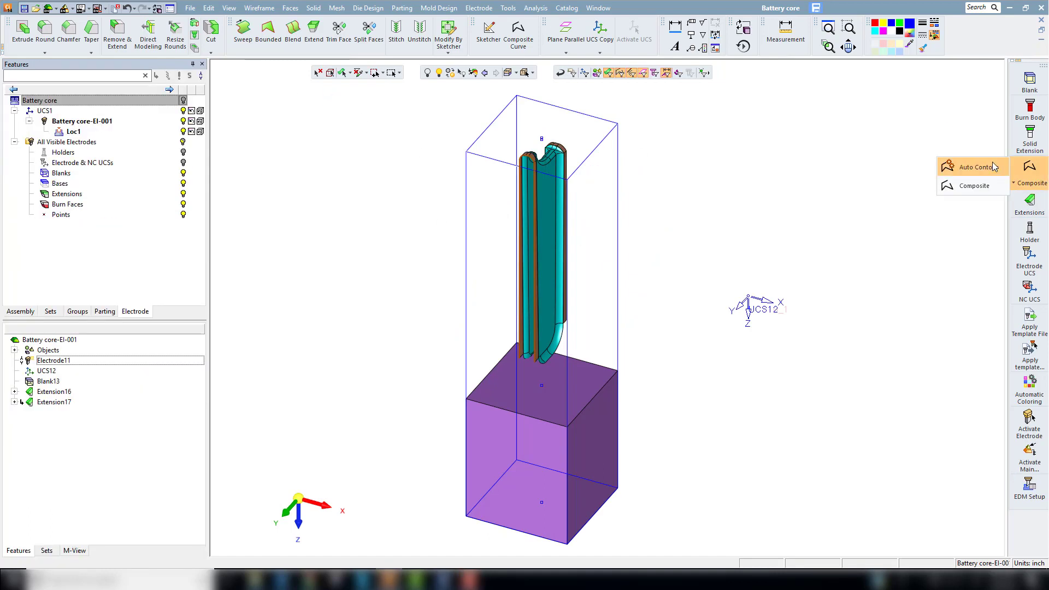
click(991, 164)
Step: Add directional extensions to the opposite side of the burn faces and down to the base of the blank
click(1030, 206)
click(259, 94)
click(254, 120)
click(255, 111)
click(269, 170)
right_click(280, 201)
click(302, 255)
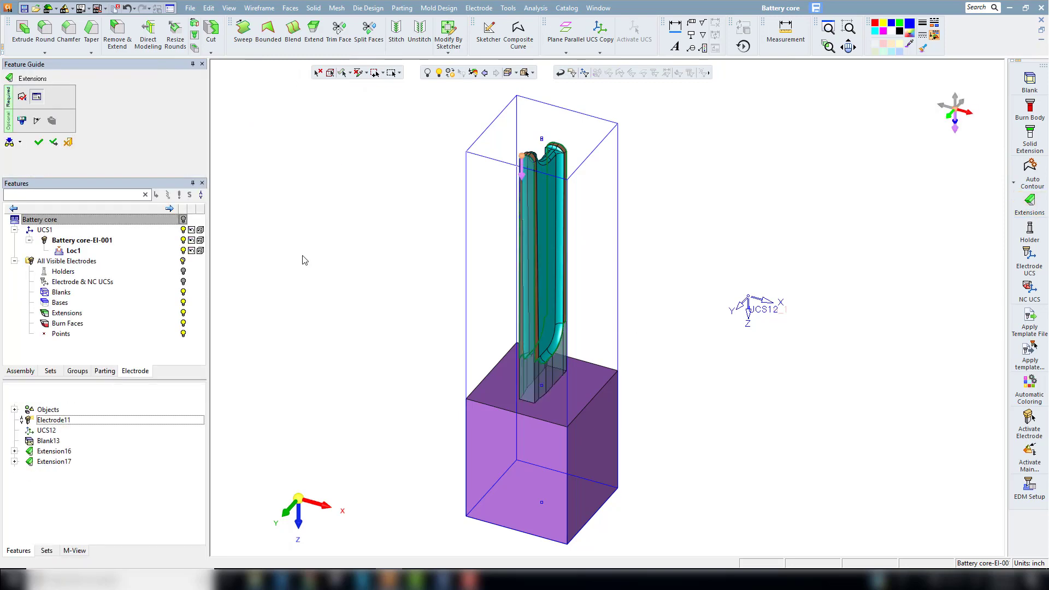
middle_drag(564, 327, 367, 509)
click(298, 499)
Step: Attach the ER-017530 square 0.600 holder from the Erowa mm catalog to the electrode blank
click(1028, 234)
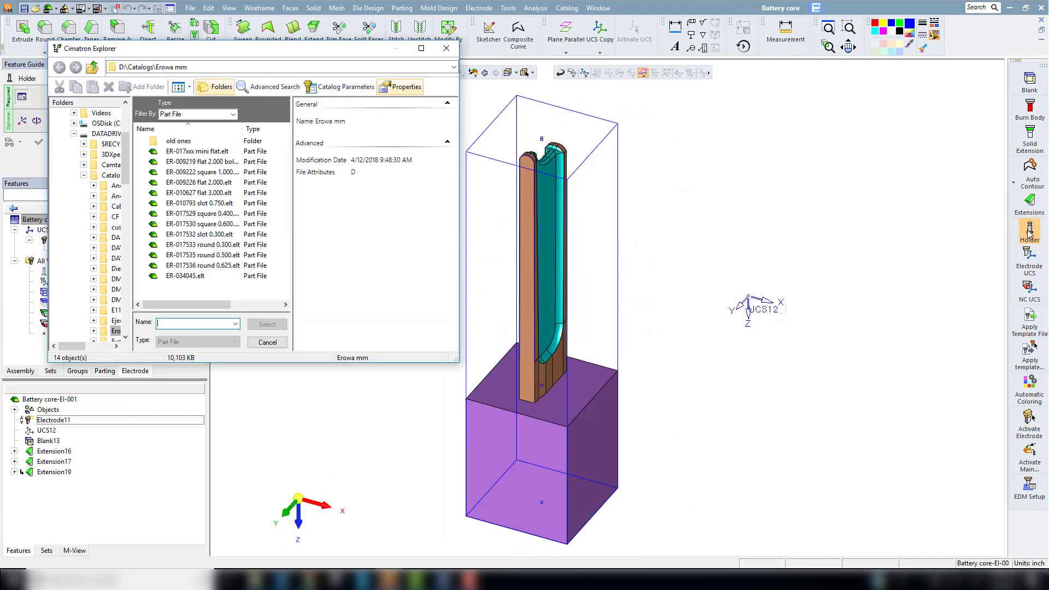
click(218, 224)
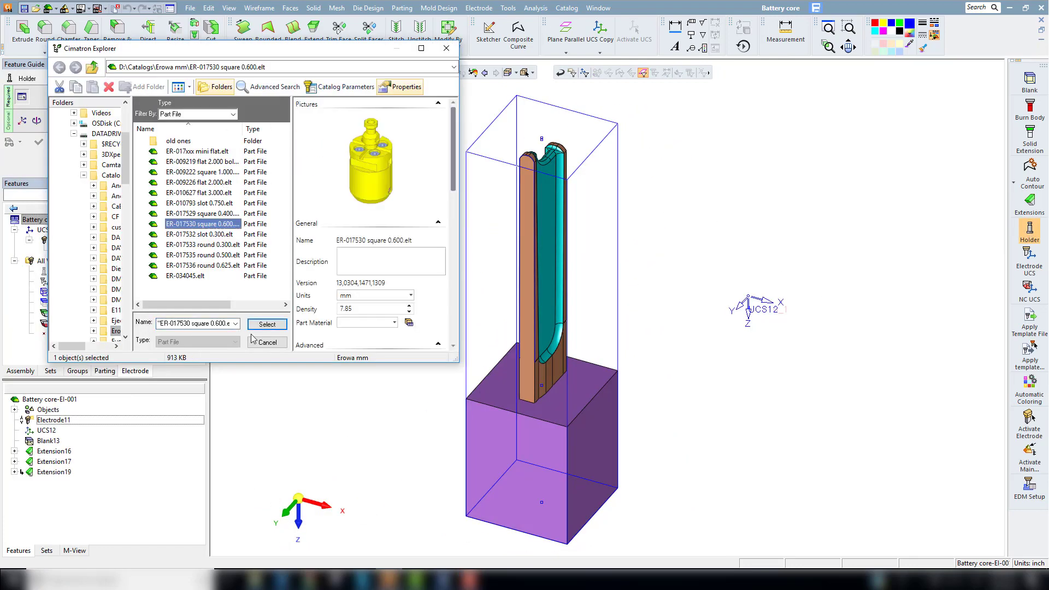
click(267, 323)
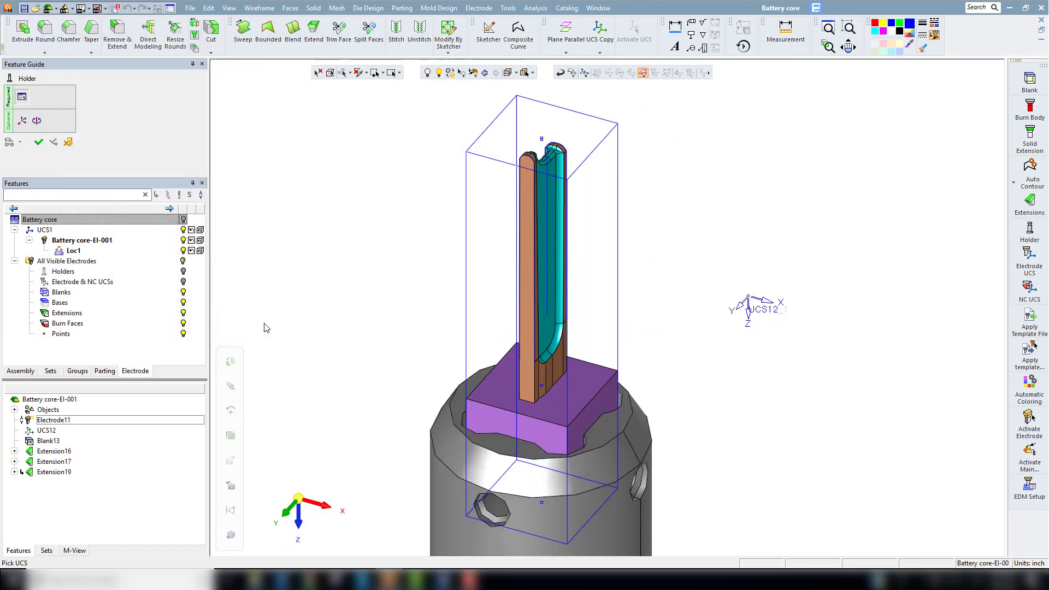
click(40, 142)
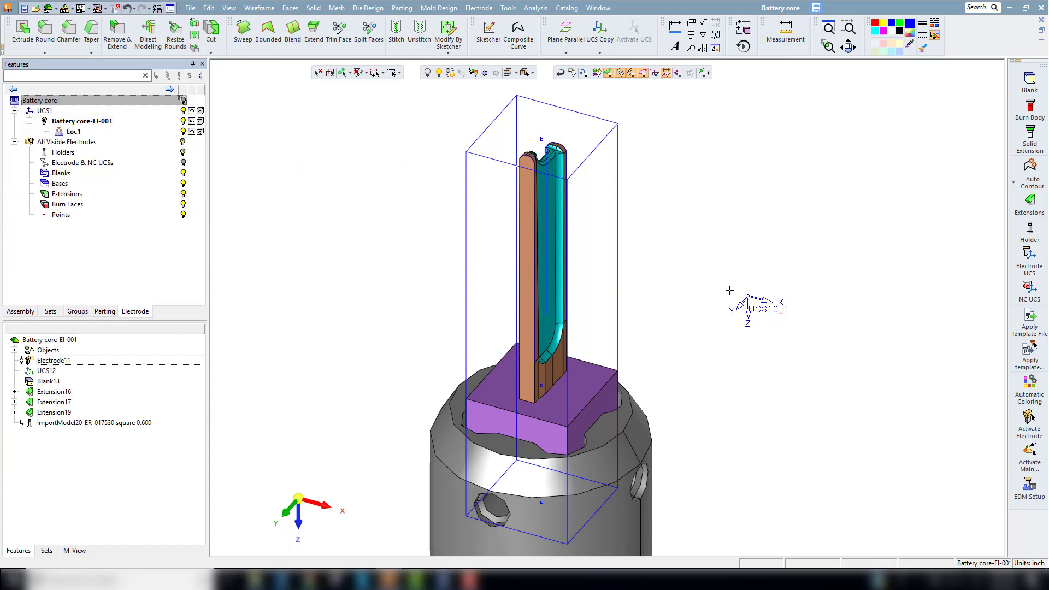
Step: Create an electrode UCS at the holder's active UCS origin
click(1030, 257)
scroll(588, 310, down, 5)
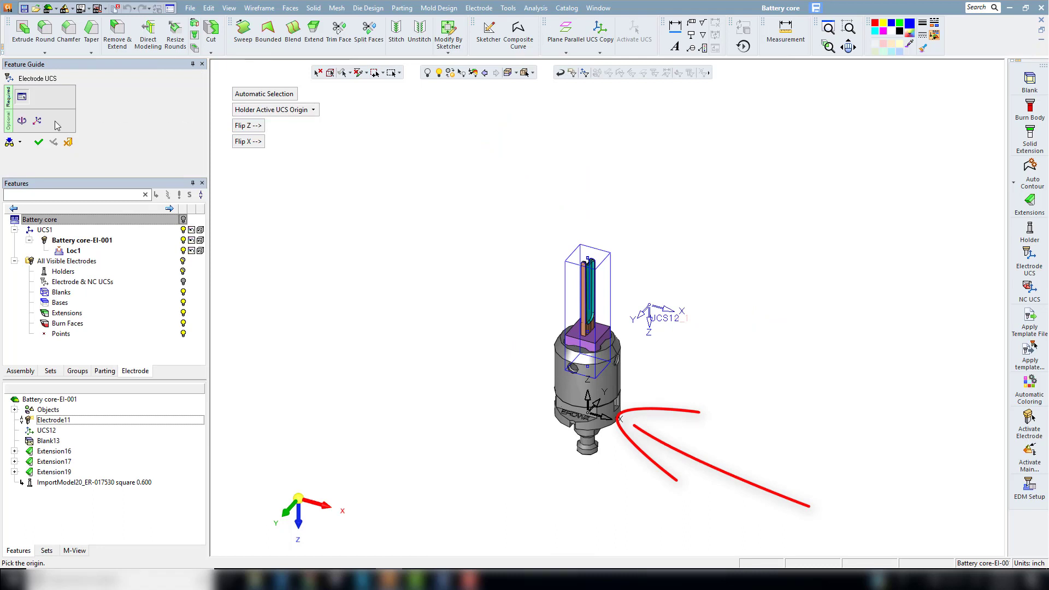
click(39, 142)
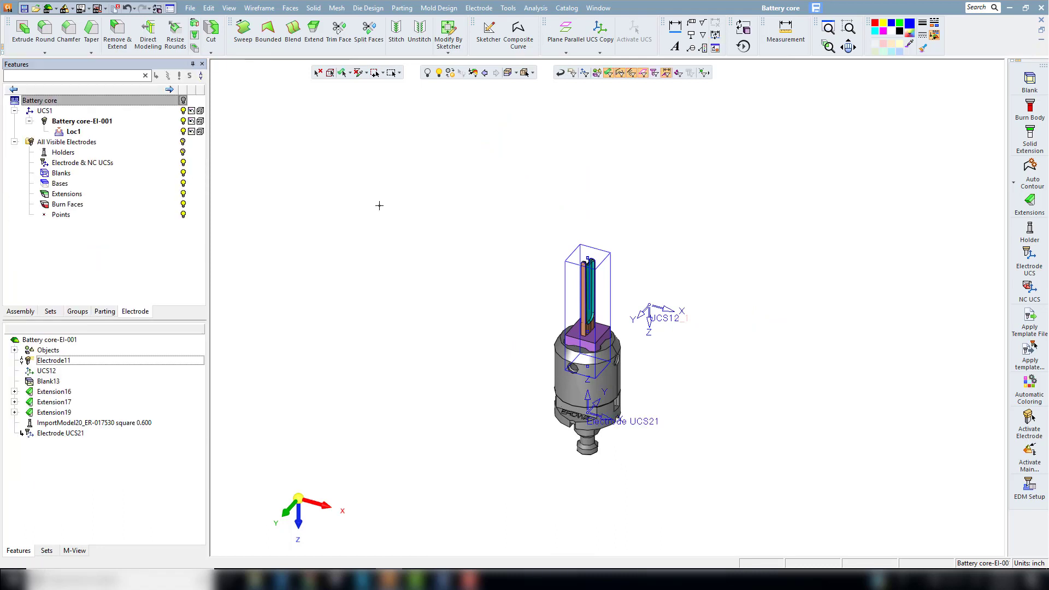
Step: Display the Battery core part again and activate the main assembly
click(299, 523)
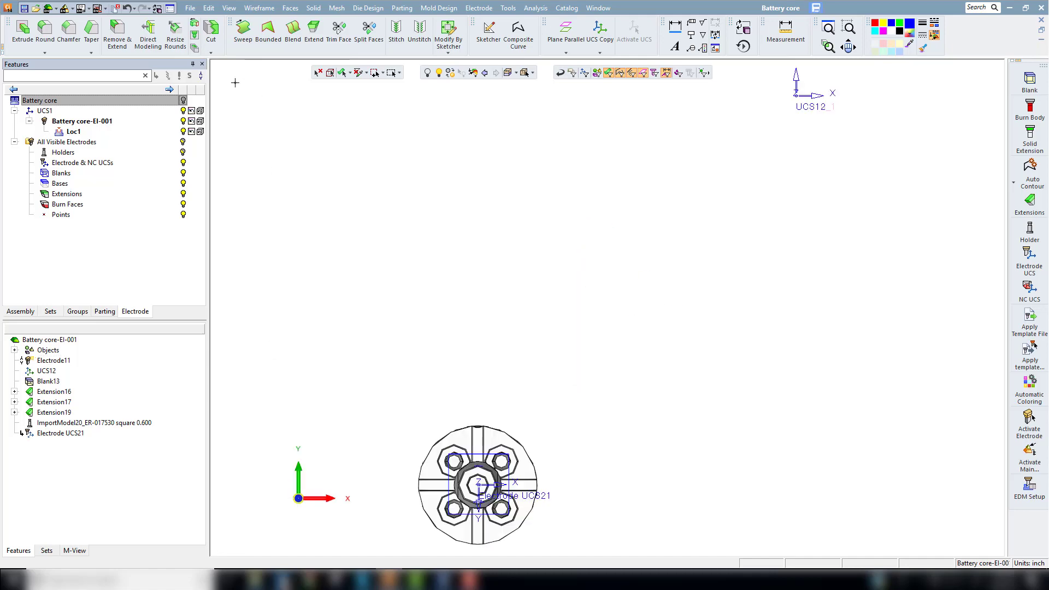
click(184, 100)
click(298, 499)
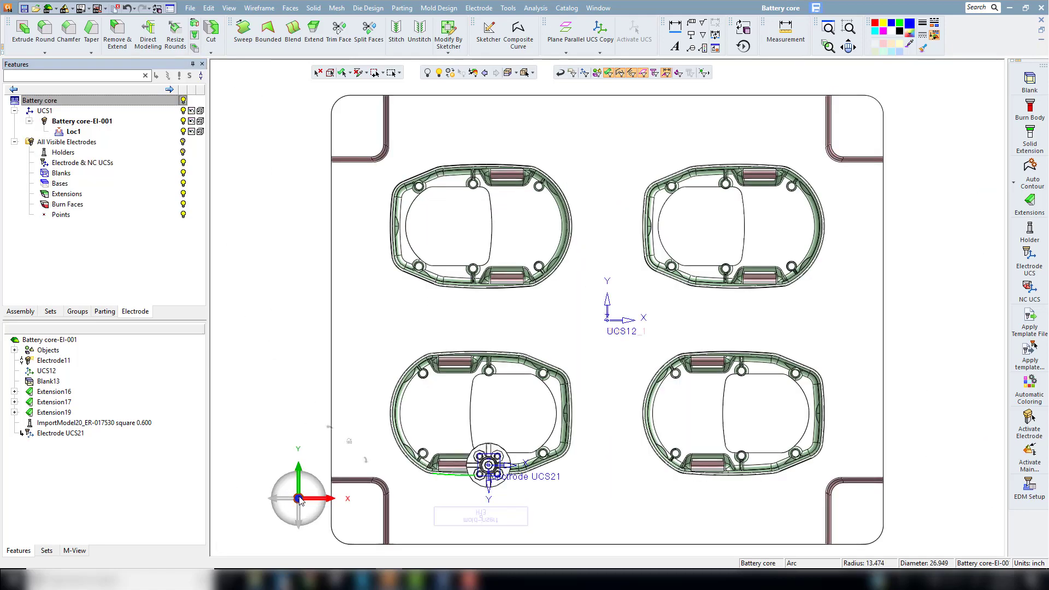
click(74, 103)
double_click(73, 103)
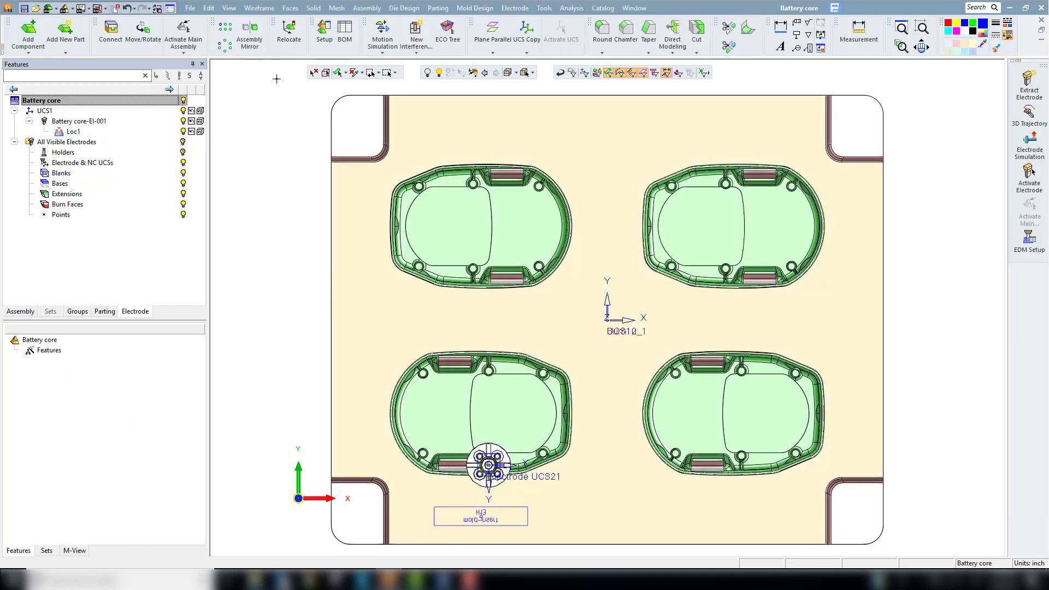
Step: Mirror the rib electrode about the horizontal centreline of the lower-left core insert, recreating its electrode features
click(250, 33)
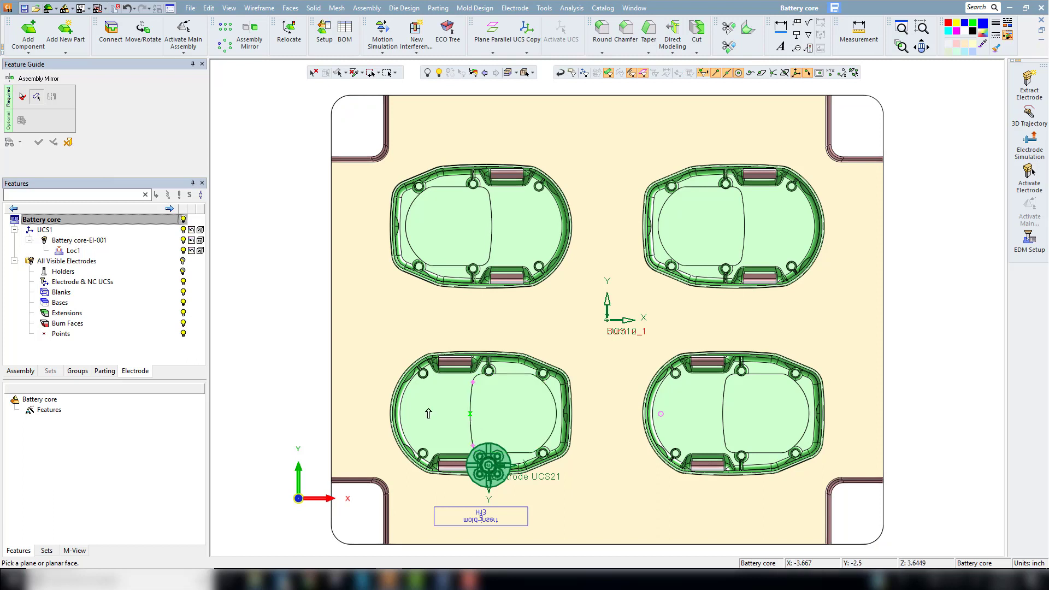
click(402, 415)
click(557, 414)
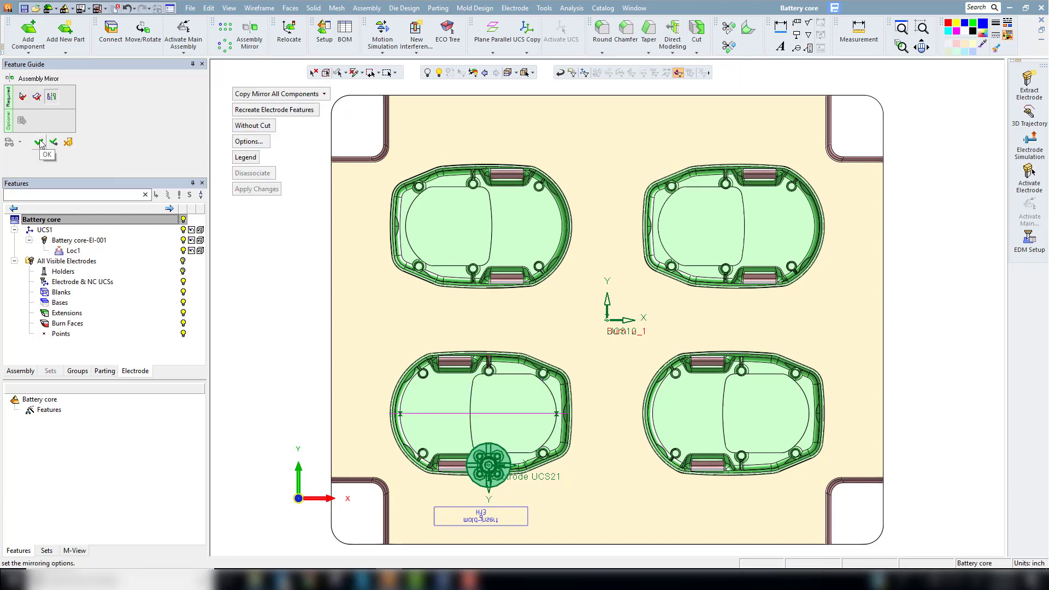
click(39, 143)
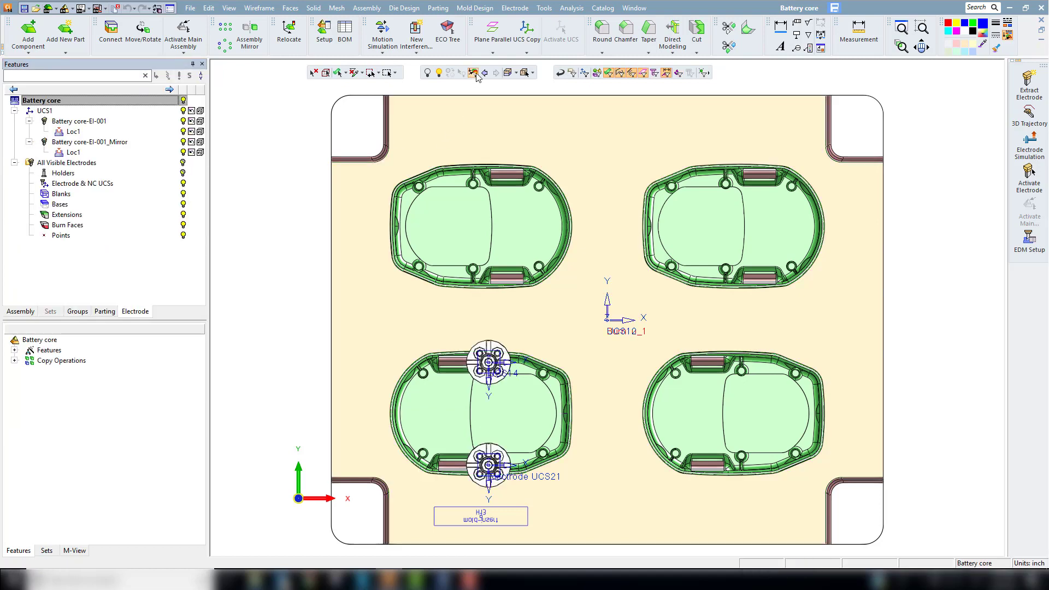
Step: Bring back the hidden coordinate systems UCS54, UCS55, UCS56 and UCS57 at the four core inserts
click(439, 72)
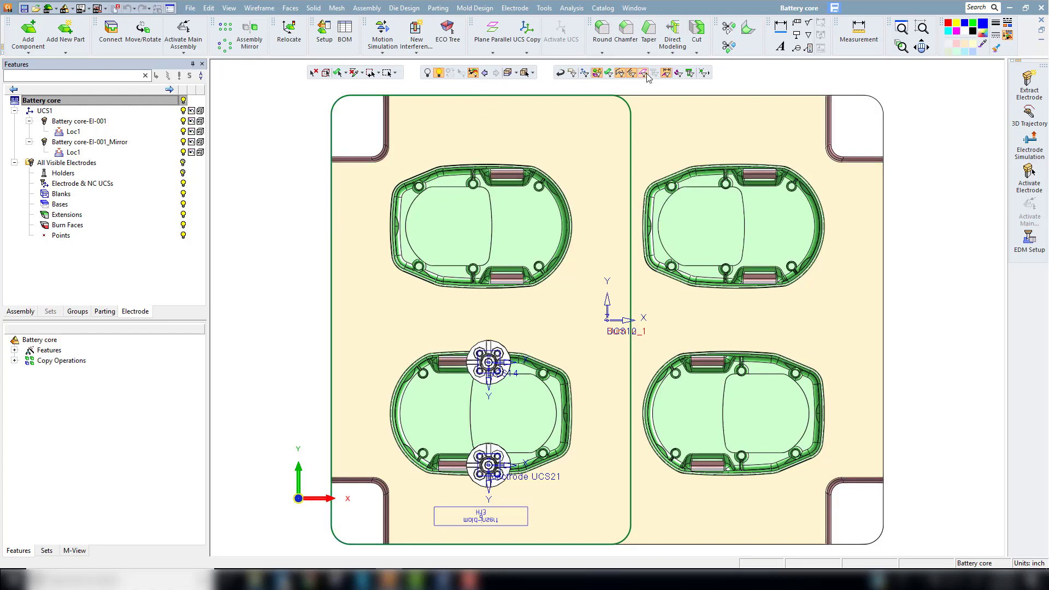
click(448, 242)
click(700, 243)
click(769, 414)
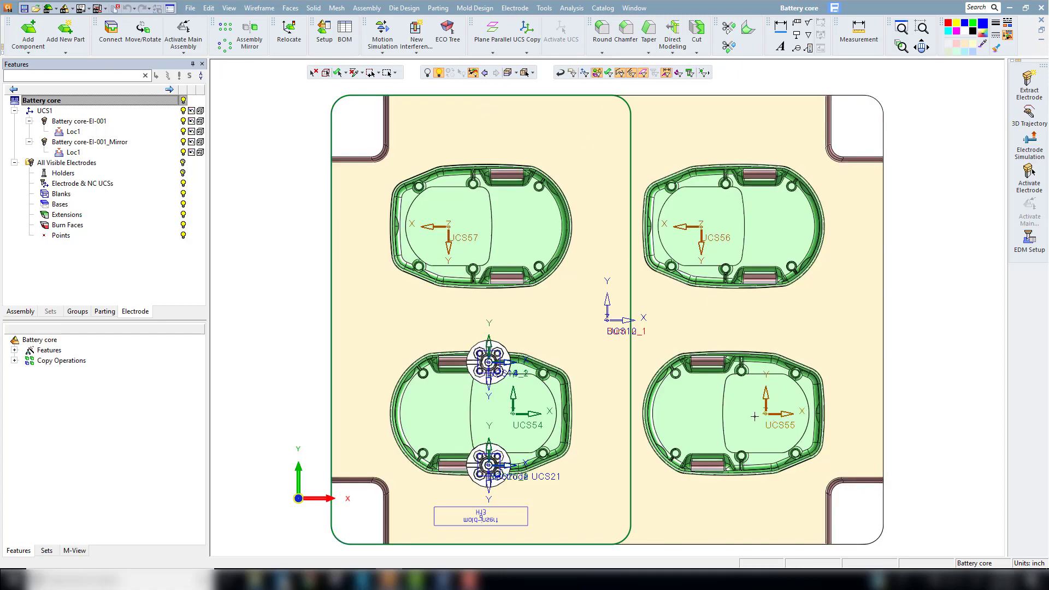
key(Escape)
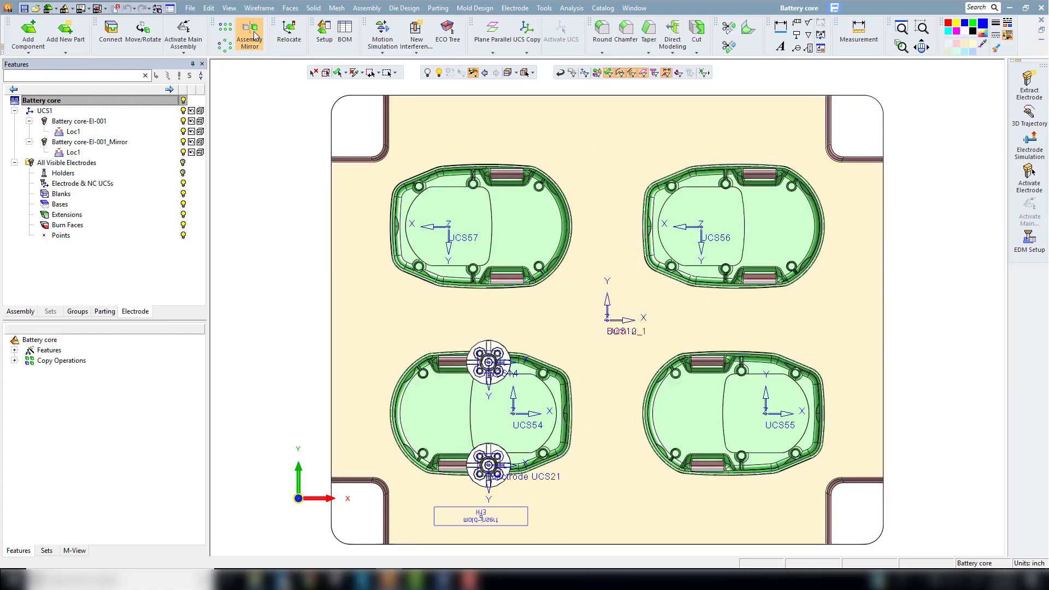
Step: Copy both electrodes as the same component from reference UCS54 to target UCS55, UCS56 and UCS57
click(337, 8)
mouse_move(357, 13)
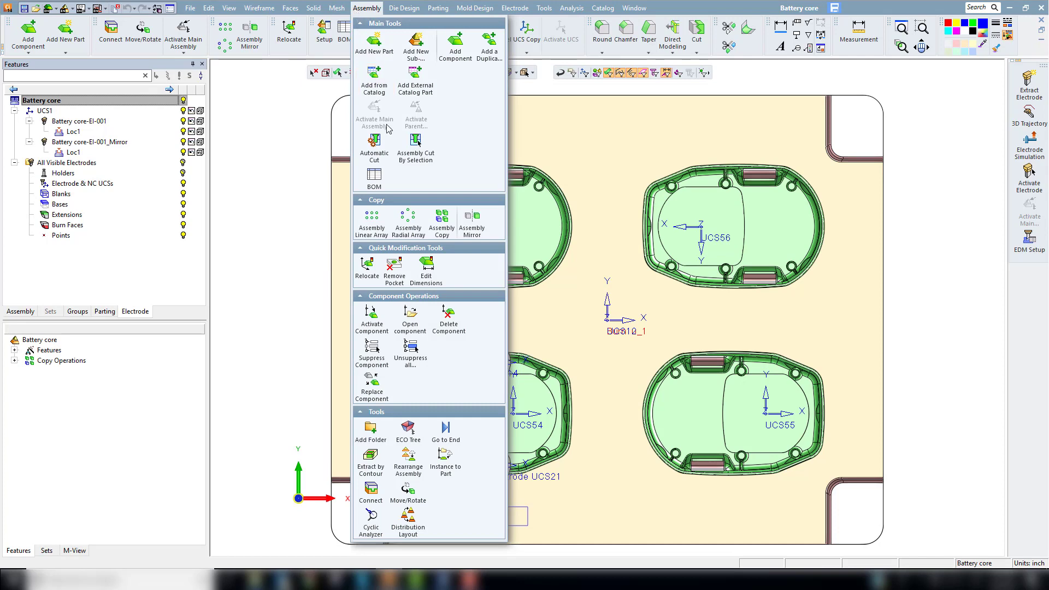
click(441, 224)
click(489, 362)
click(488, 465)
middle_click(513, 430)
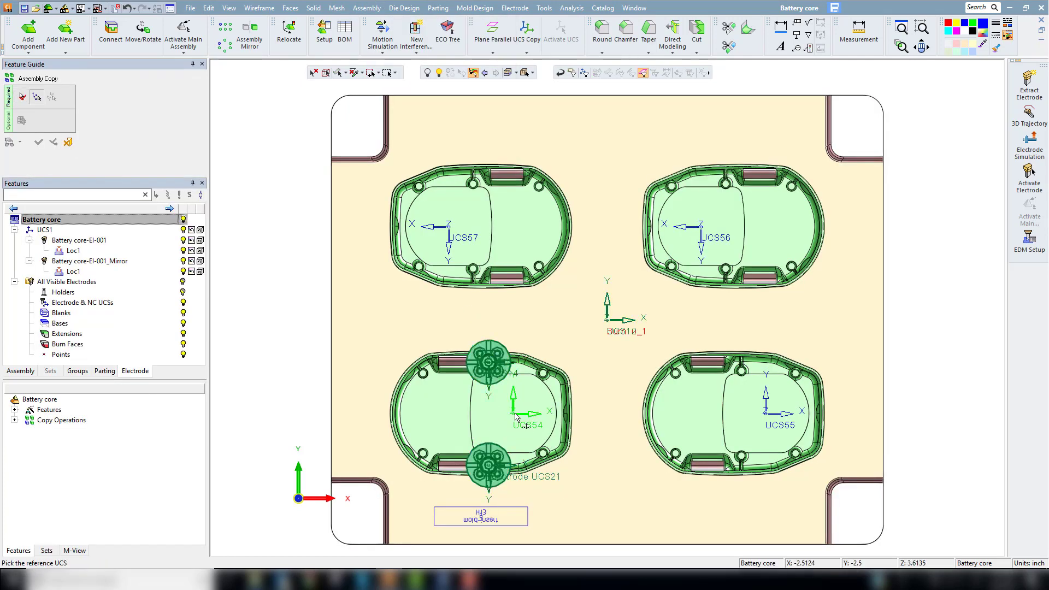
click(525, 426)
click(778, 410)
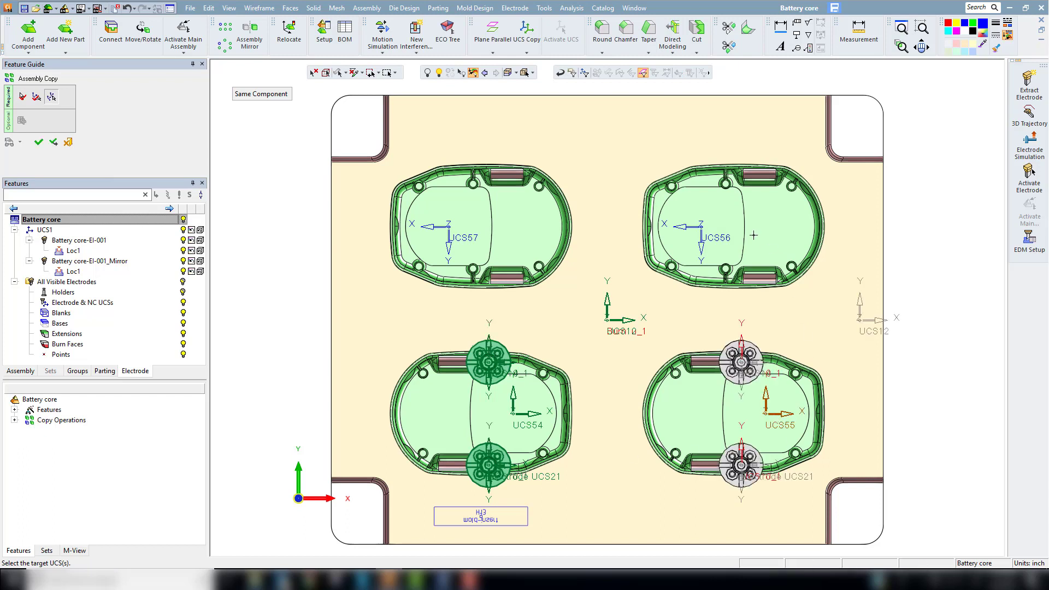
click(701, 232)
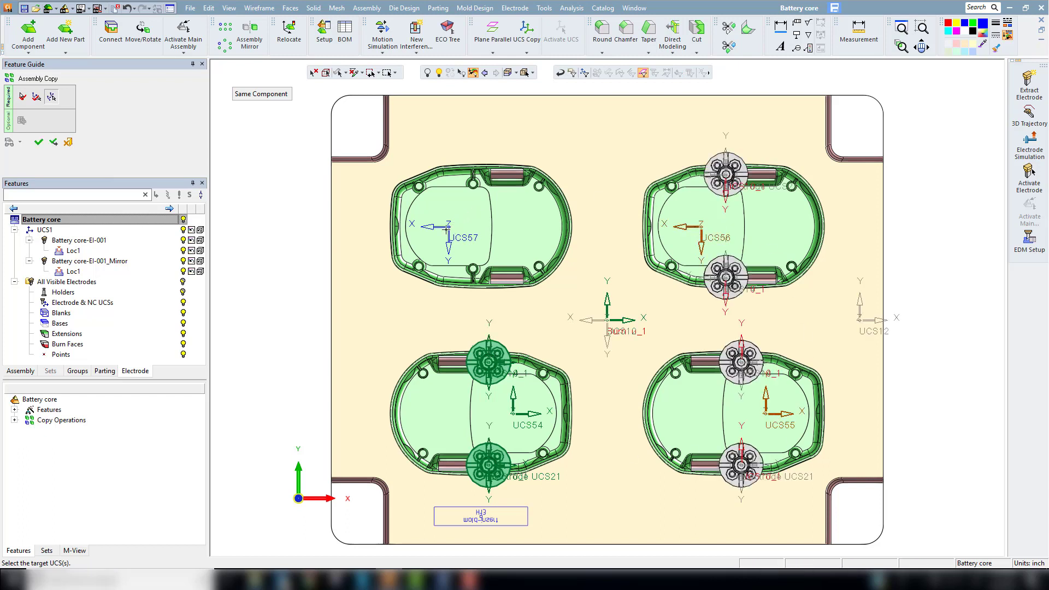
click(448, 227)
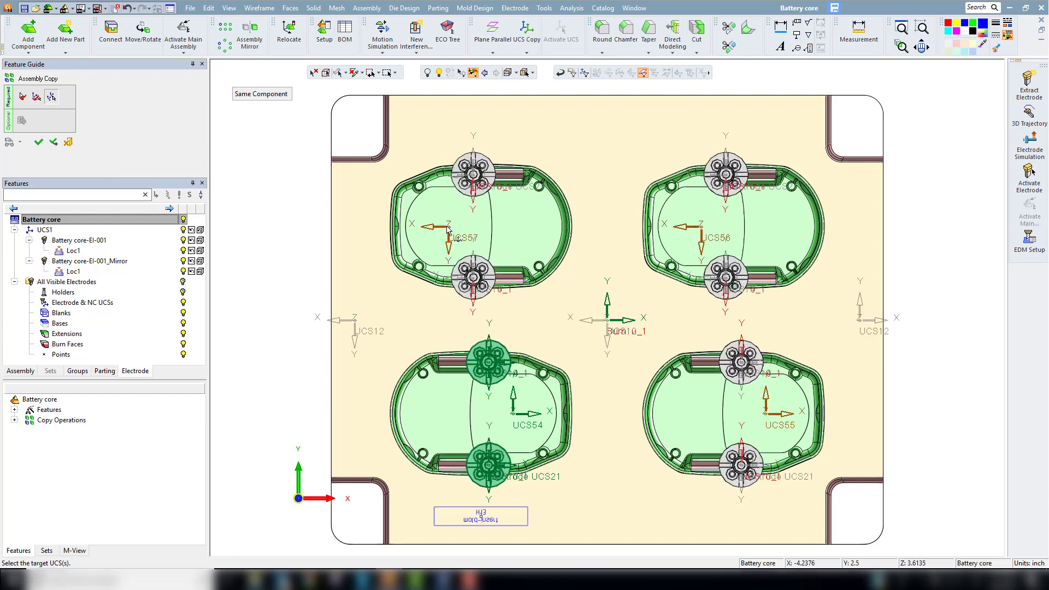
click(39, 142)
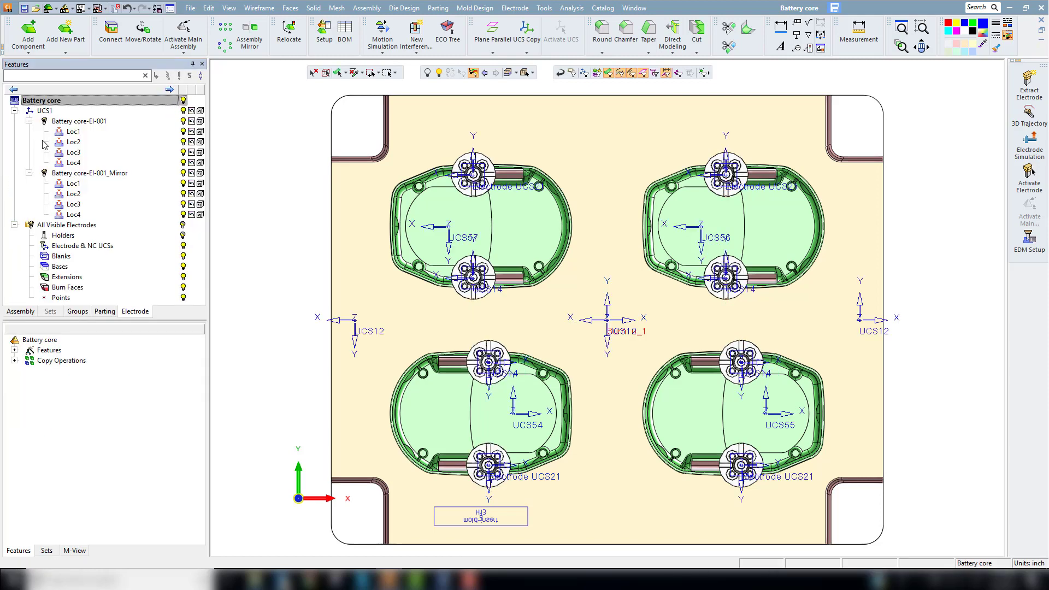
Step: Run a between-groups interference check of all electrode locations against the battery core
click(315, 480)
mouse_move(228, 540)
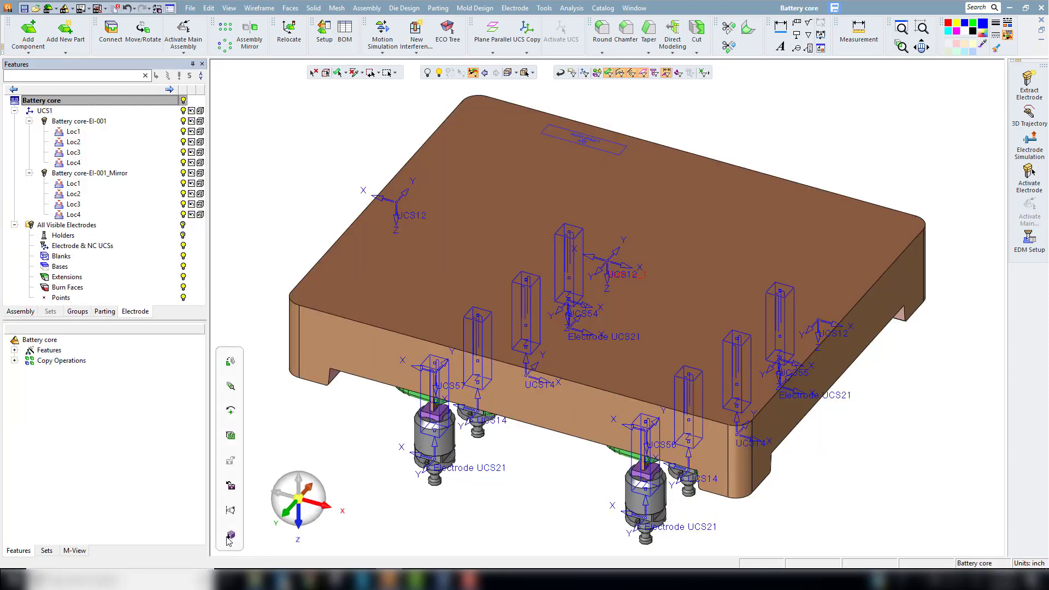
click(324, 496)
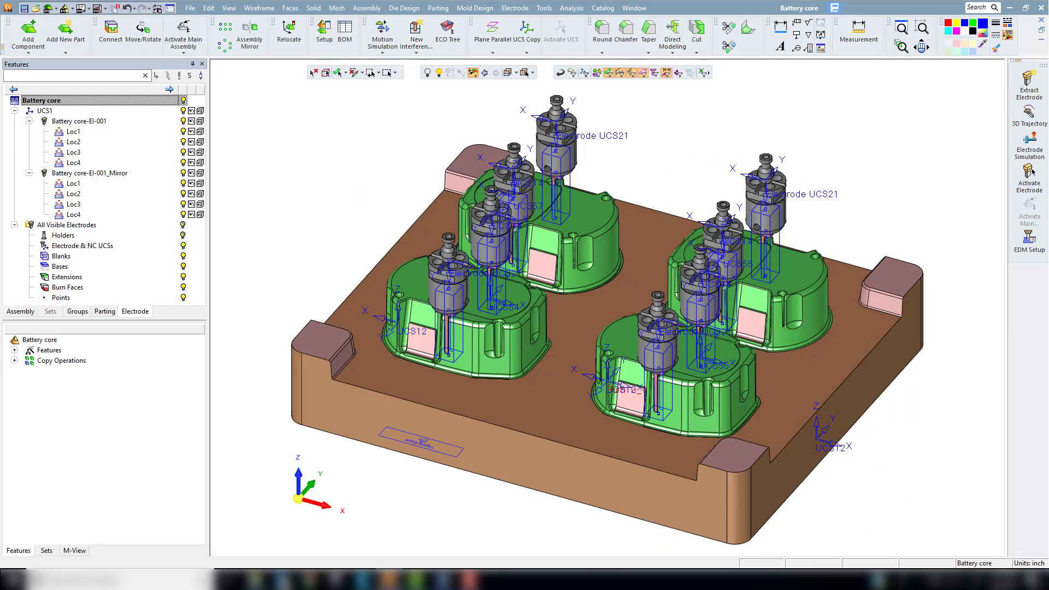
click(571, 8)
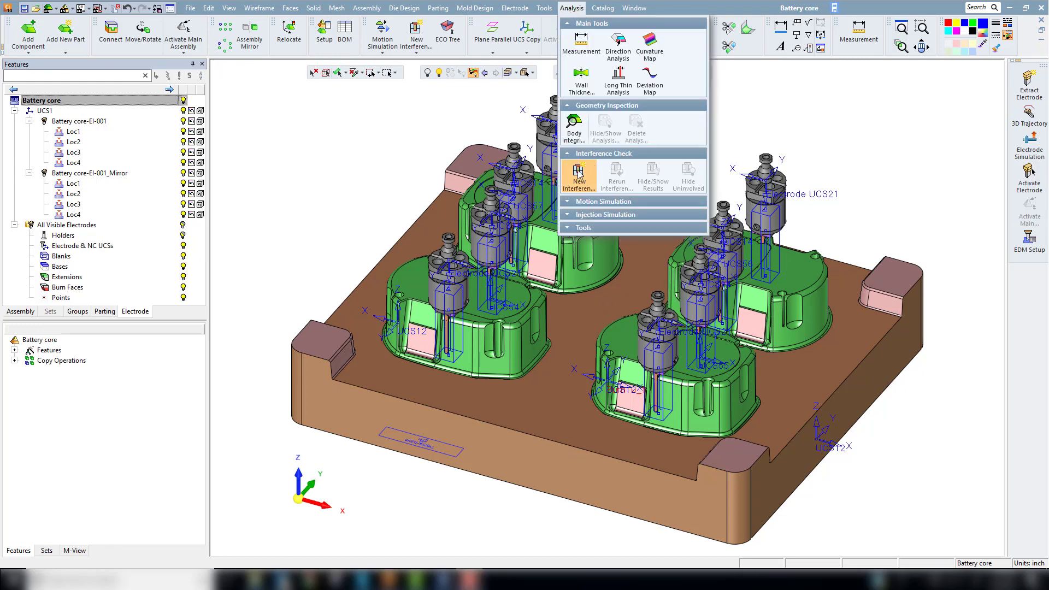
click(579, 174)
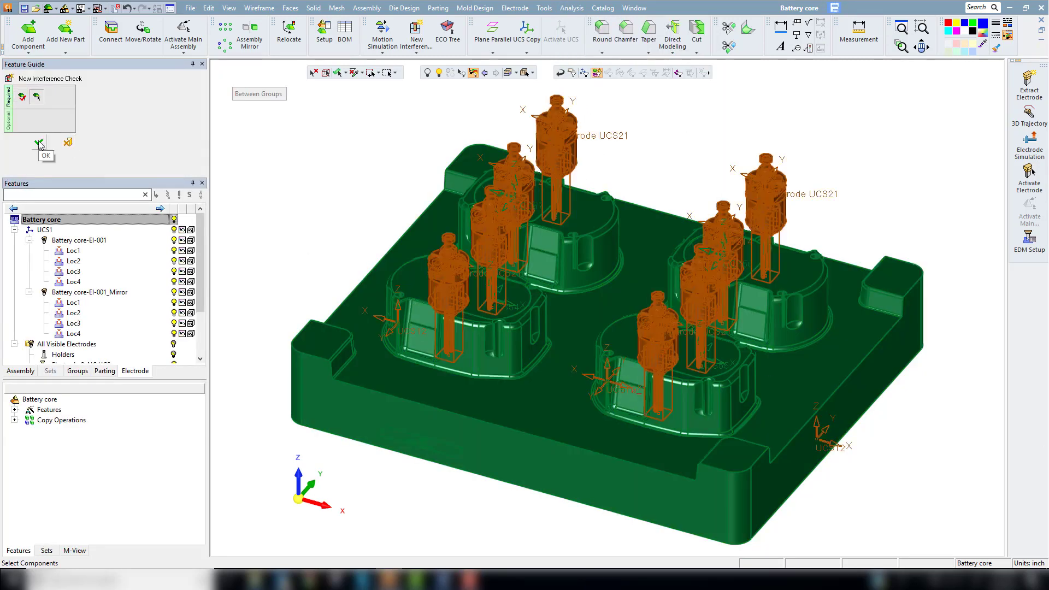
click(39, 143)
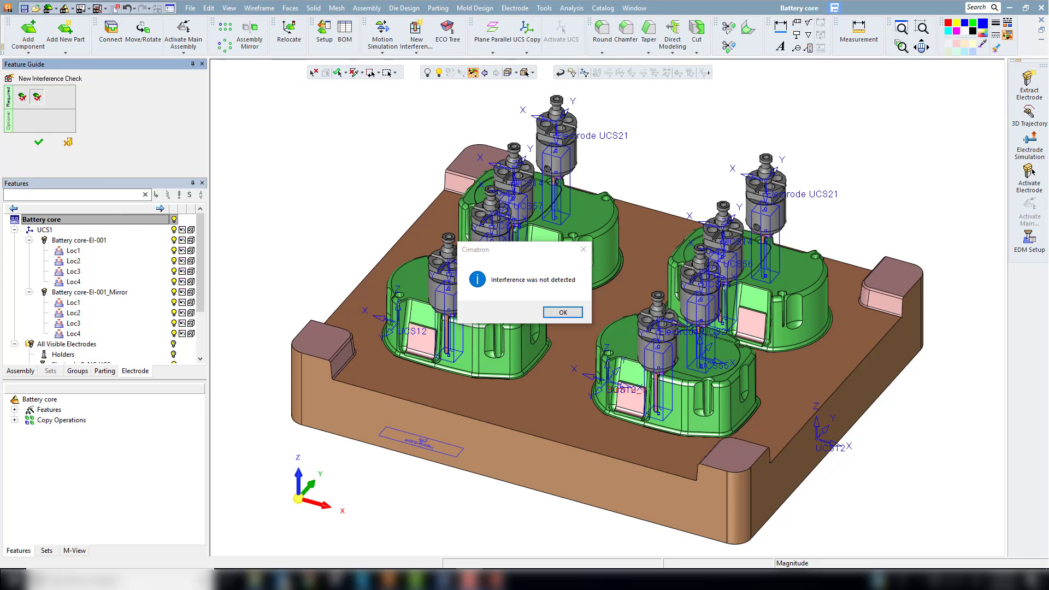
key(Return)
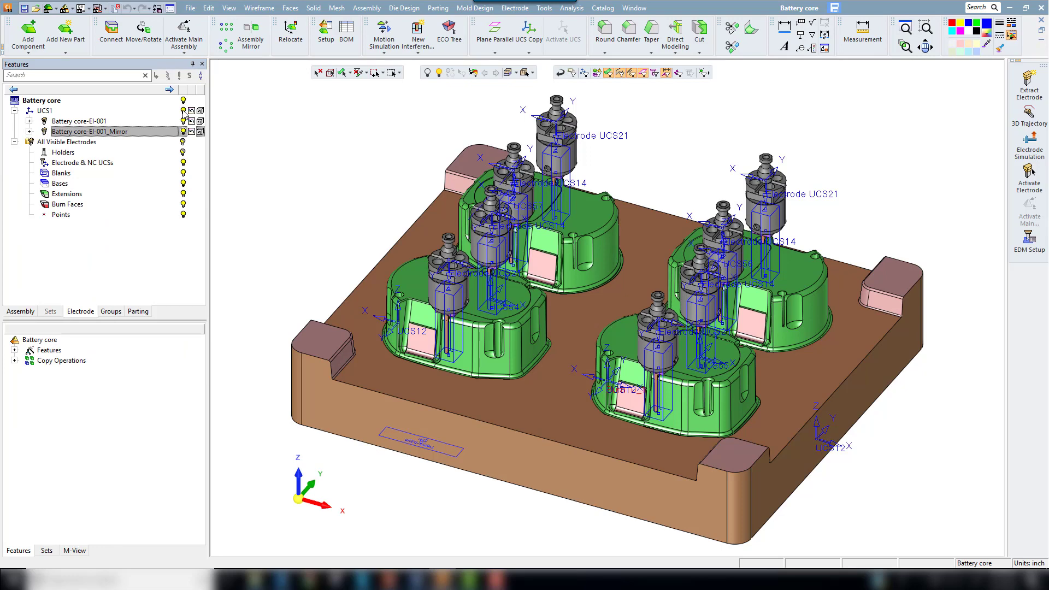
Step: Hide the existing electrodes and place a rectangular electrode extraction boundary by the lower-left boss of the lower-left core insert
click(183, 110)
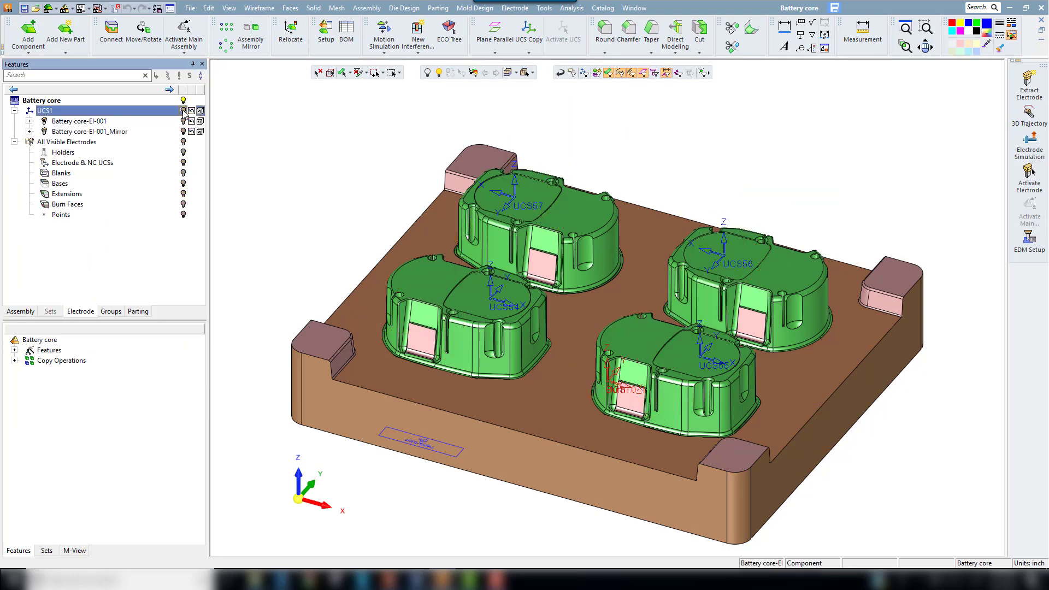
click(301, 478)
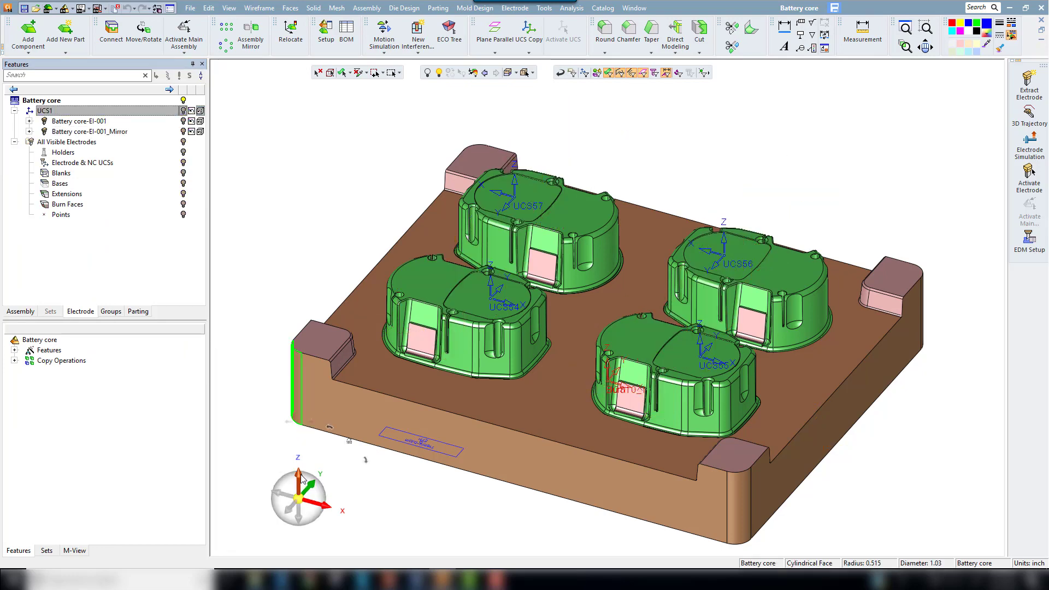
click(1026, 82)
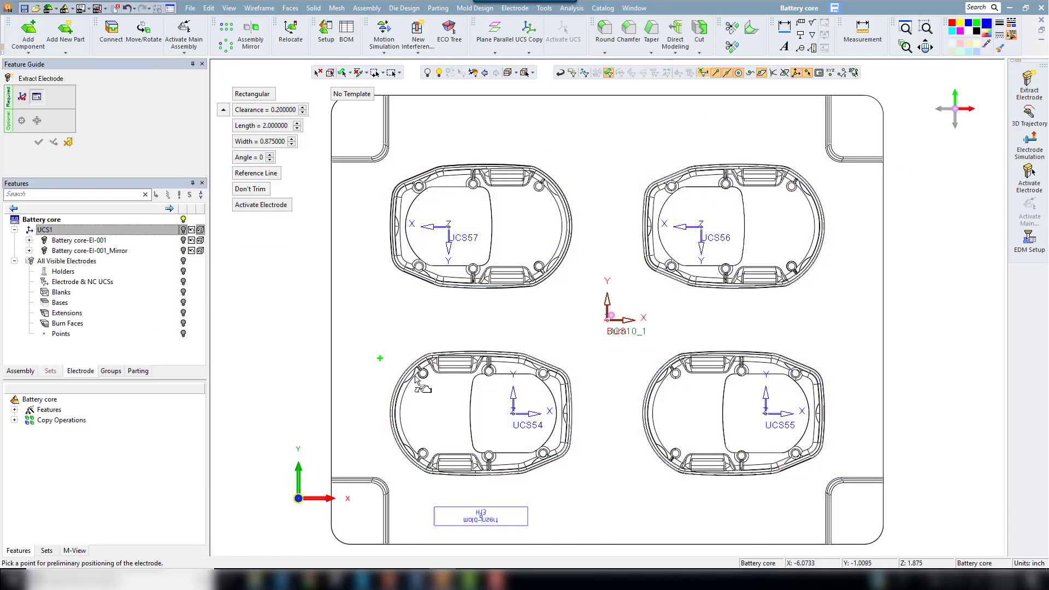
click(421, 467)
Step: Limit the picked faces to the small rib between the boss and the outer wall, and attach them to the electrode
right_click(459, 431)
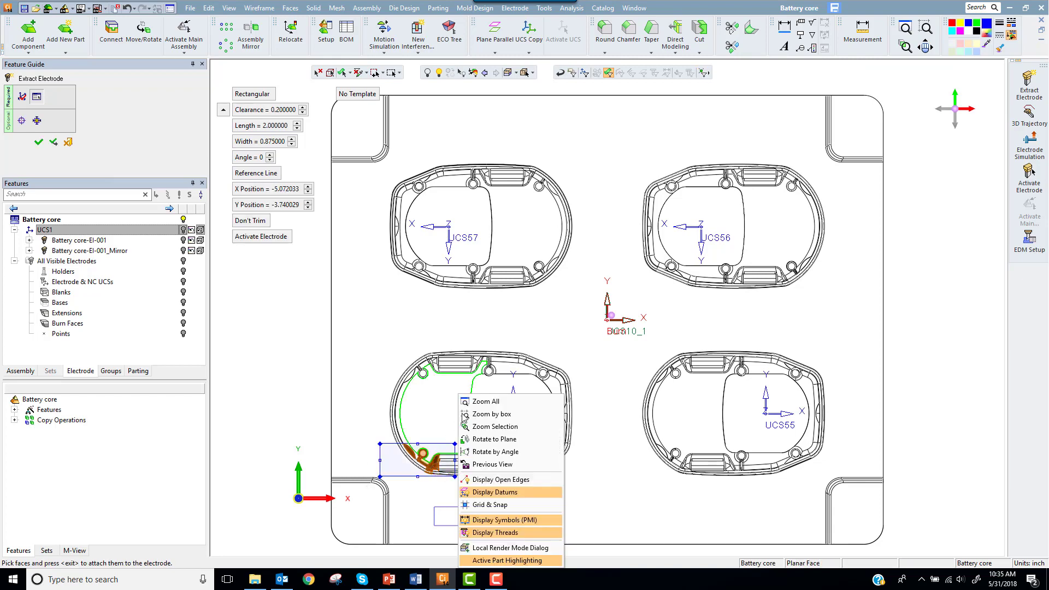
click(497, 415)
drag(376, 431, 462, 490)
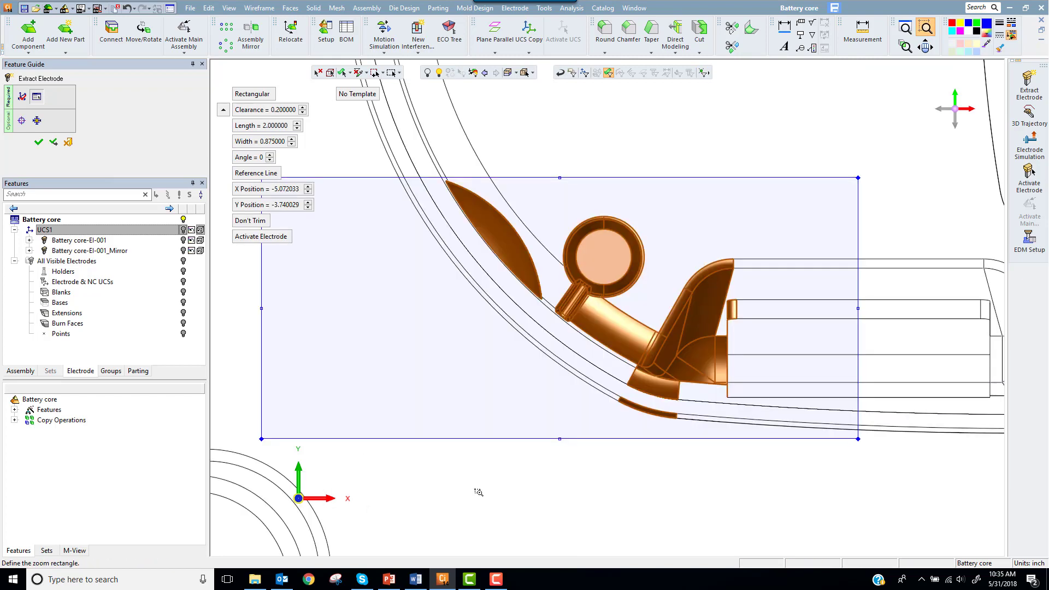
middle_click(415, 138)
drag(408, 138, 673, 258)
drag(603, 268, 738, 403)
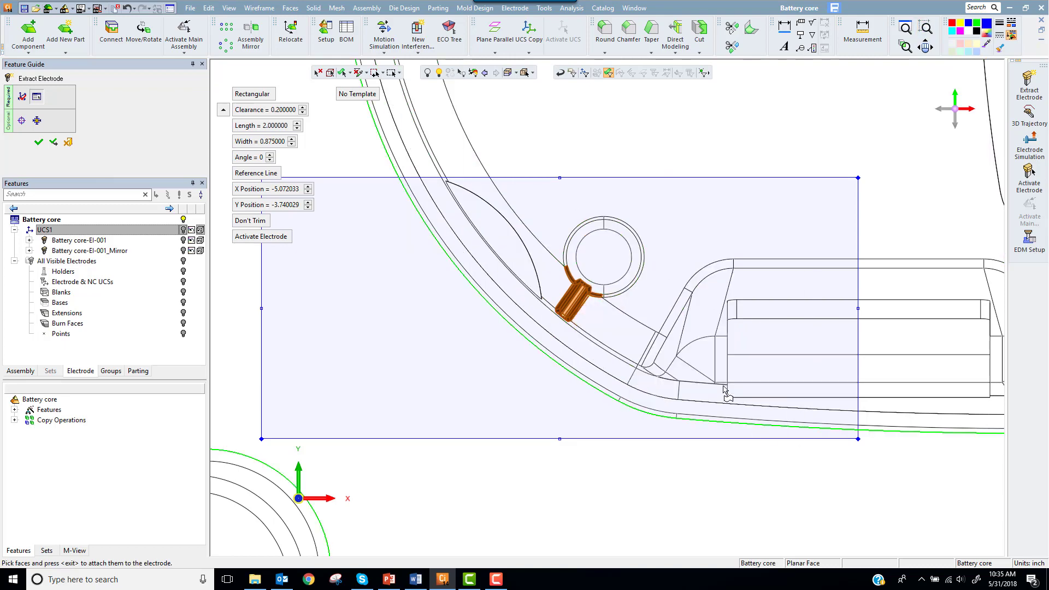
scroll(597, 306, up, 3)
click(537, 221)
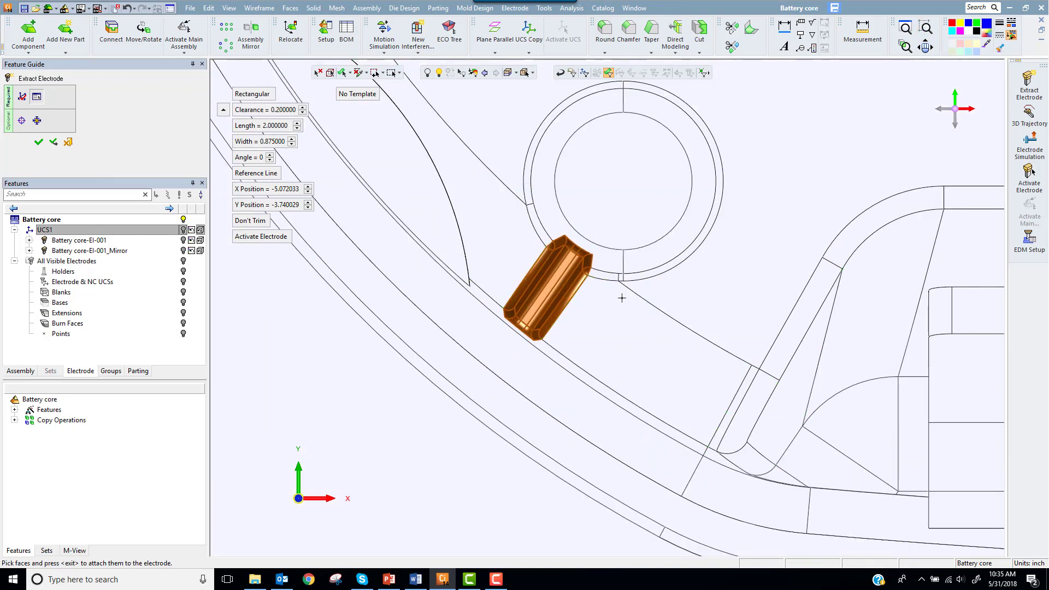
click(635, 259)
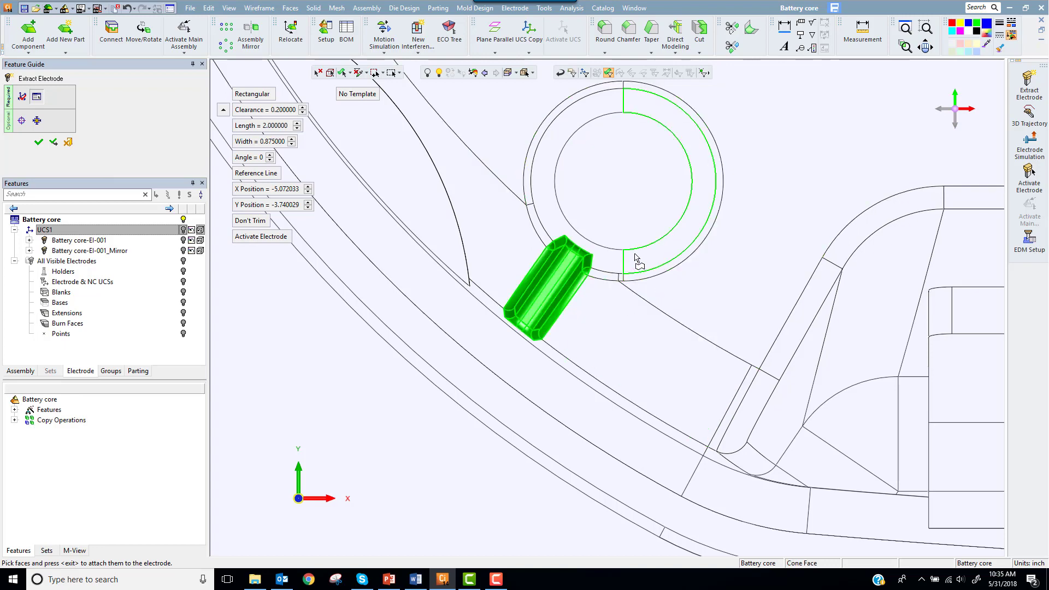
middle_click(627, 217)
Step: Set the length of the electrode's rectangular boundary to 1 inch
click(624, 194)
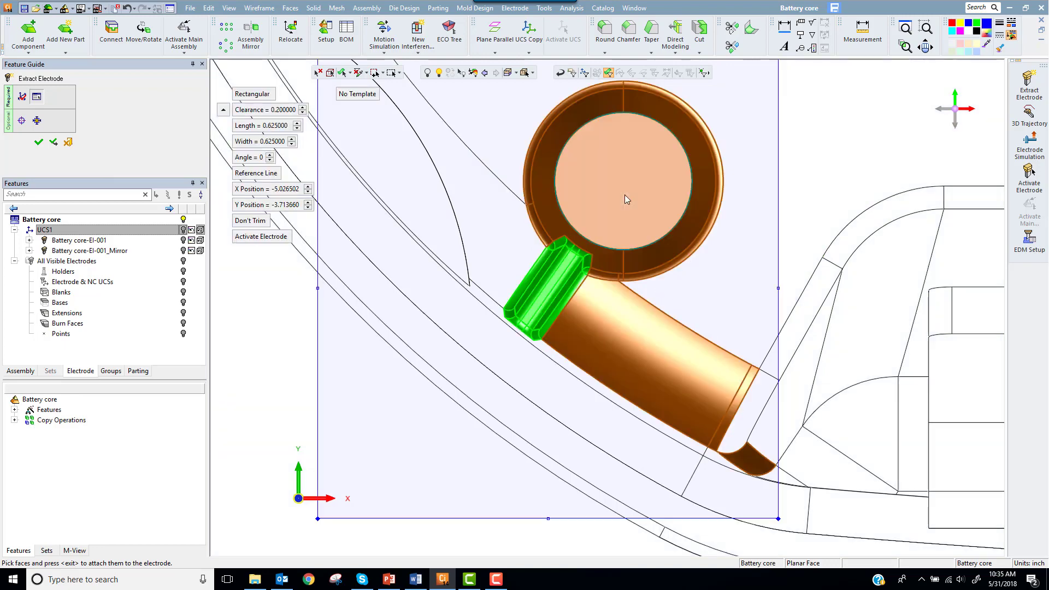
scroll(624, 196, down, 5)
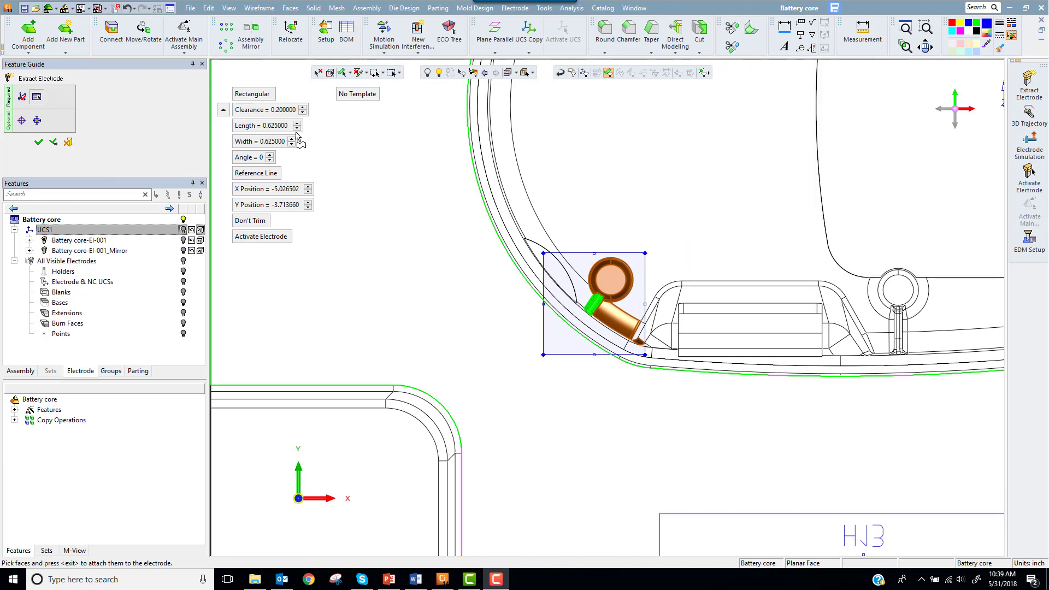
click(280, 127)
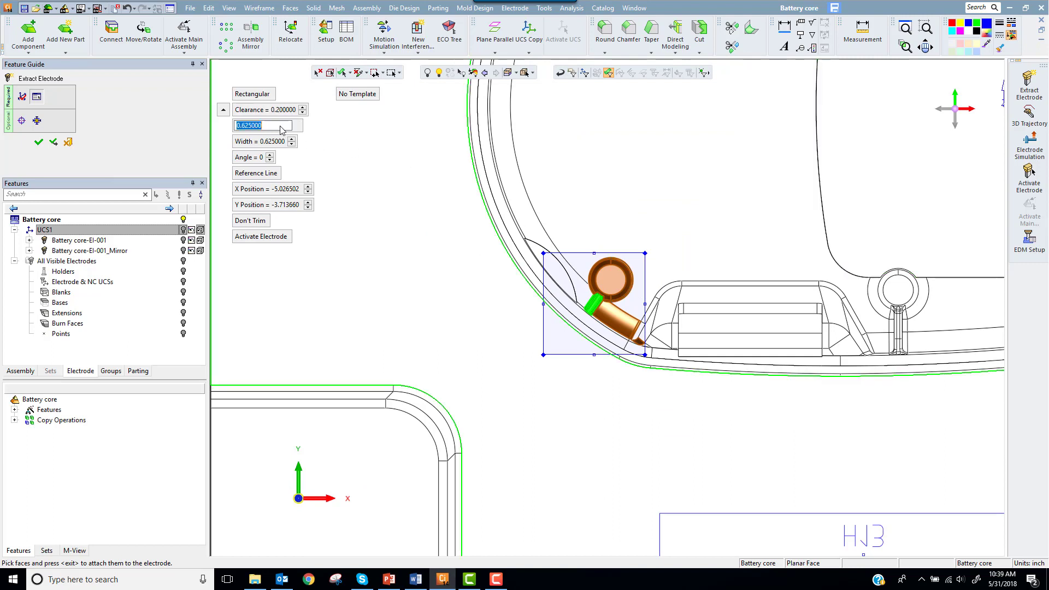
text(1)
key(Tab)
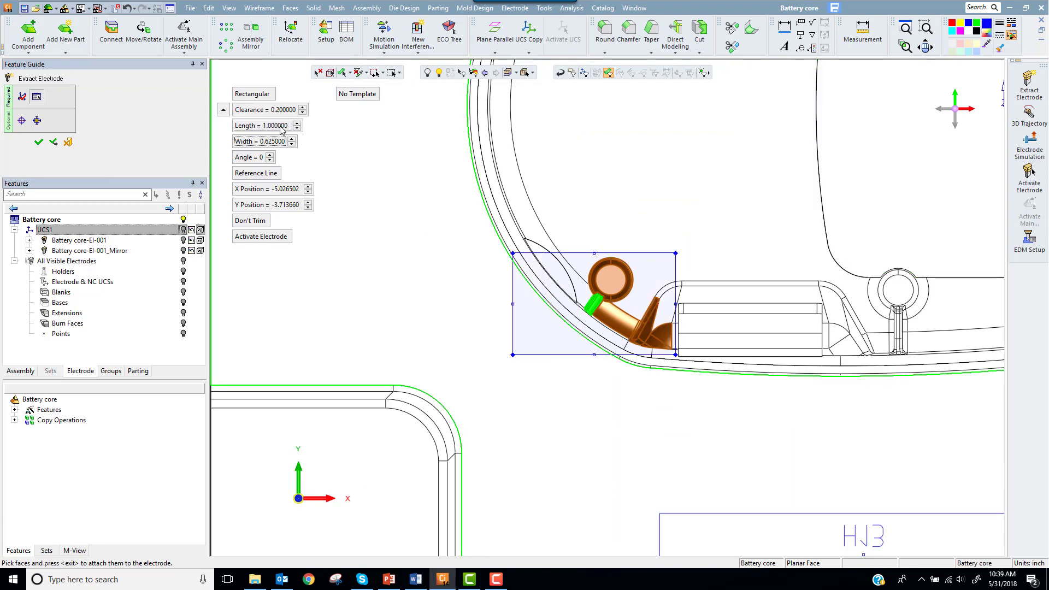
Step: Extract the electrode with its rectangular boundary set to 1 inch wide and positioned at X -5.375, Y -4.000
text(1)
key(Return)
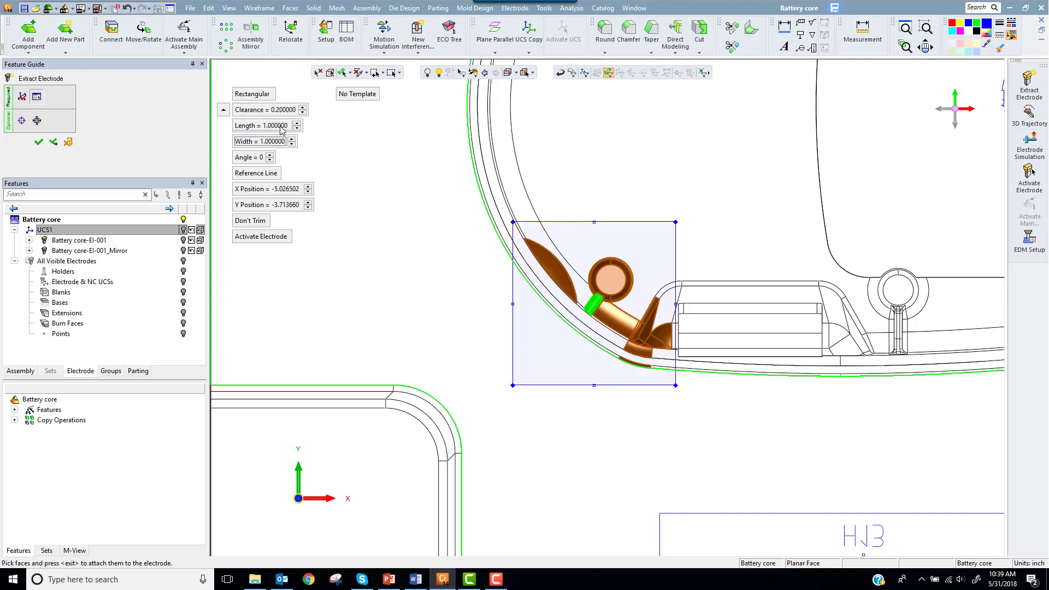
mouse_move(309, 194)
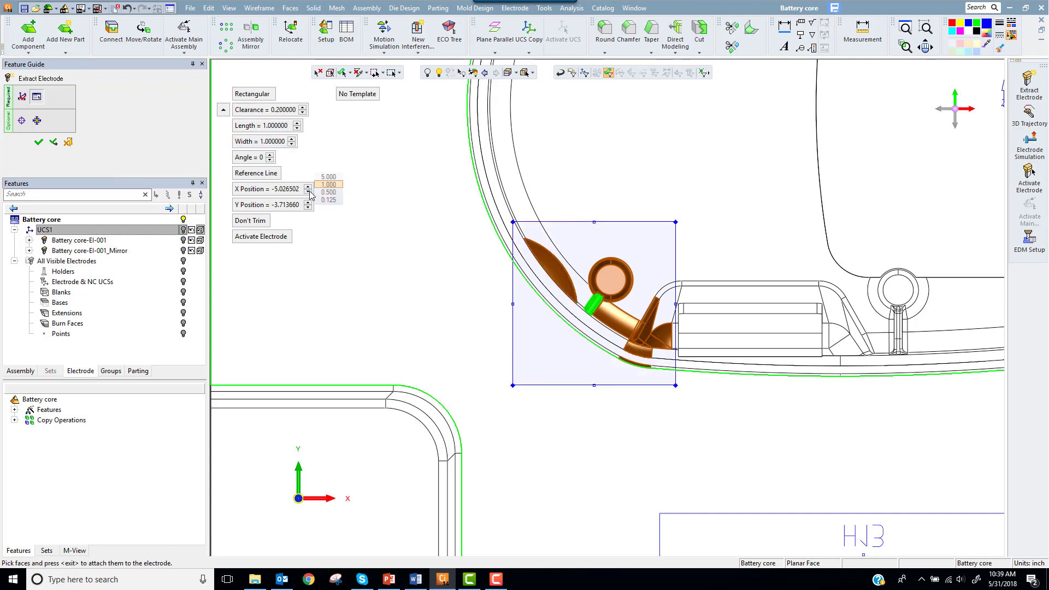
click(328, 200)
click(308, 192)
click(308, 191)
click(308, 191)
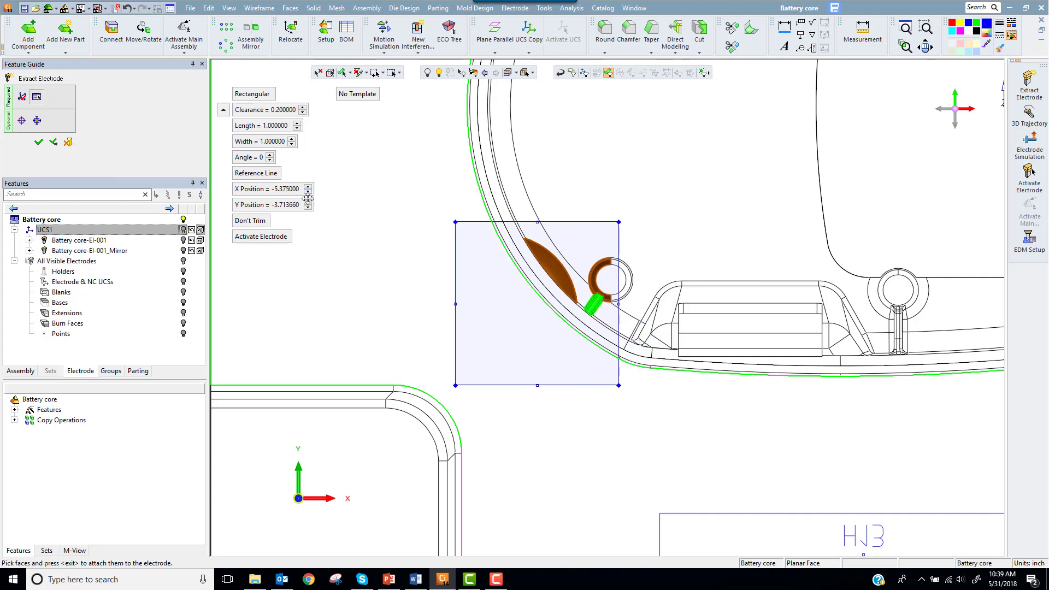
click(308, 207)
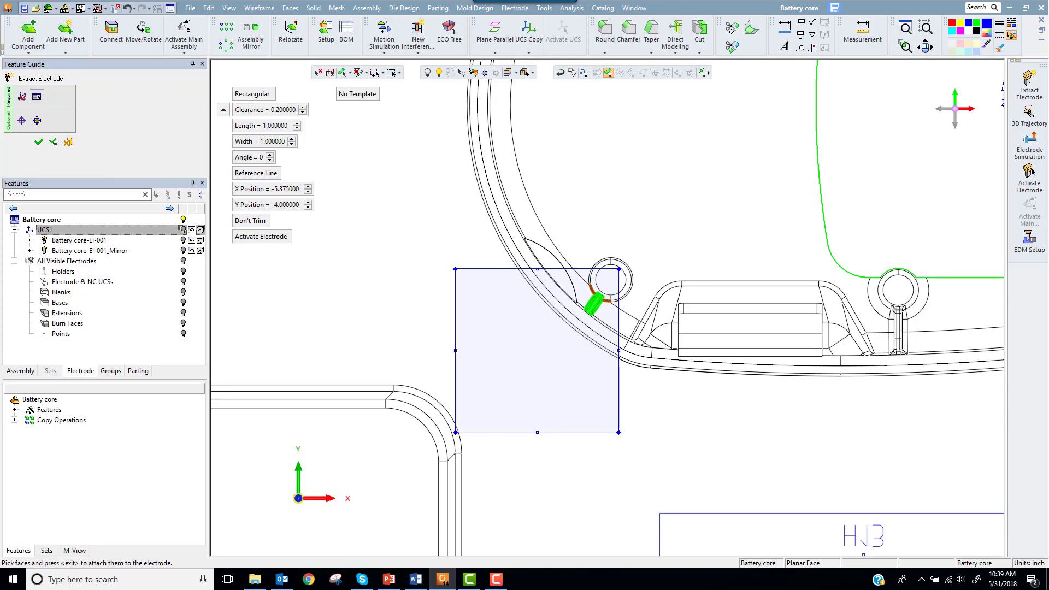
click(39, 143)
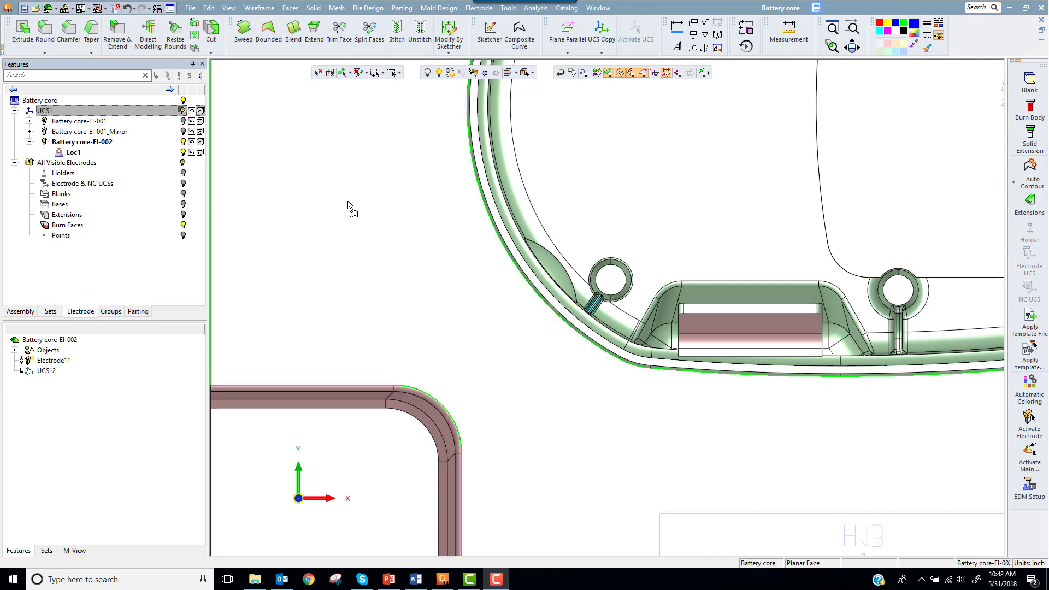
Step: Hide the battery core and create a rectangular 1 x 1 inch blank with a 0.75 base height for the new electrode
click(184, 101)
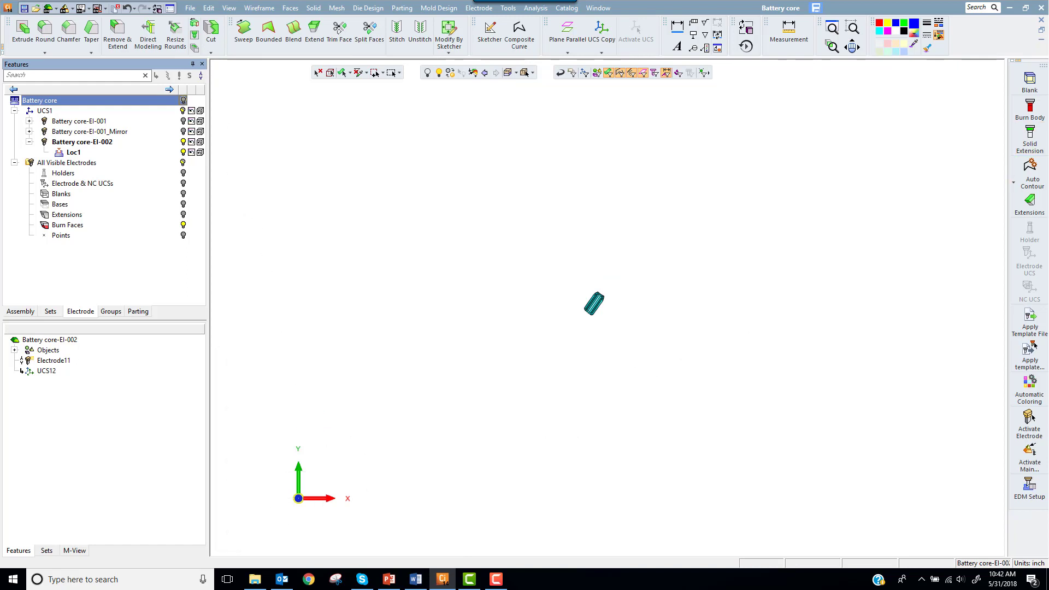
click(1029, 82)
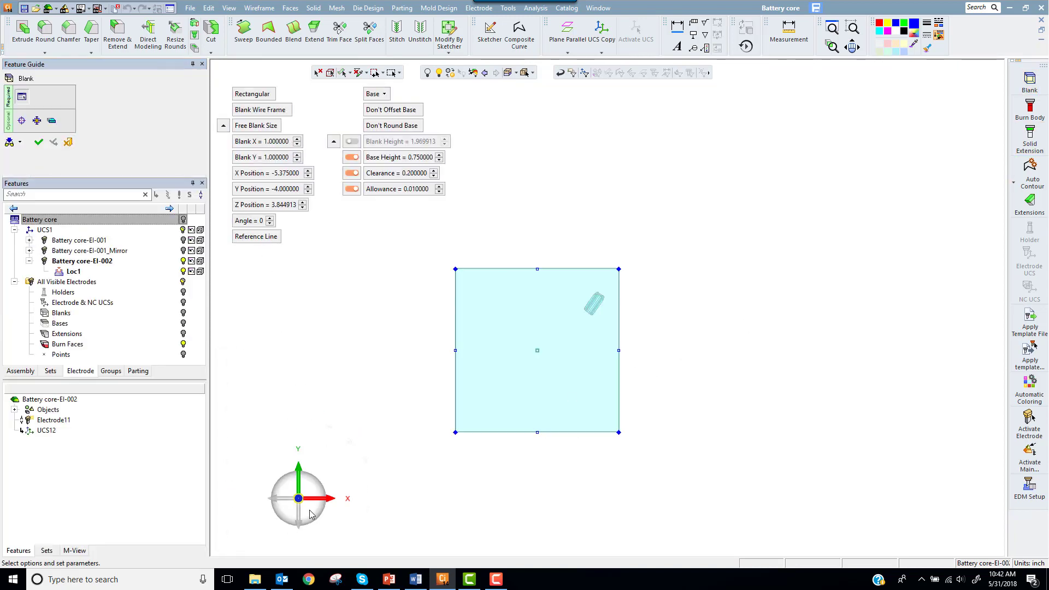
click(231, 535)
scroll(514, 317, down, 2)
ctrl+middle_drag(514, 317, 625, 456)
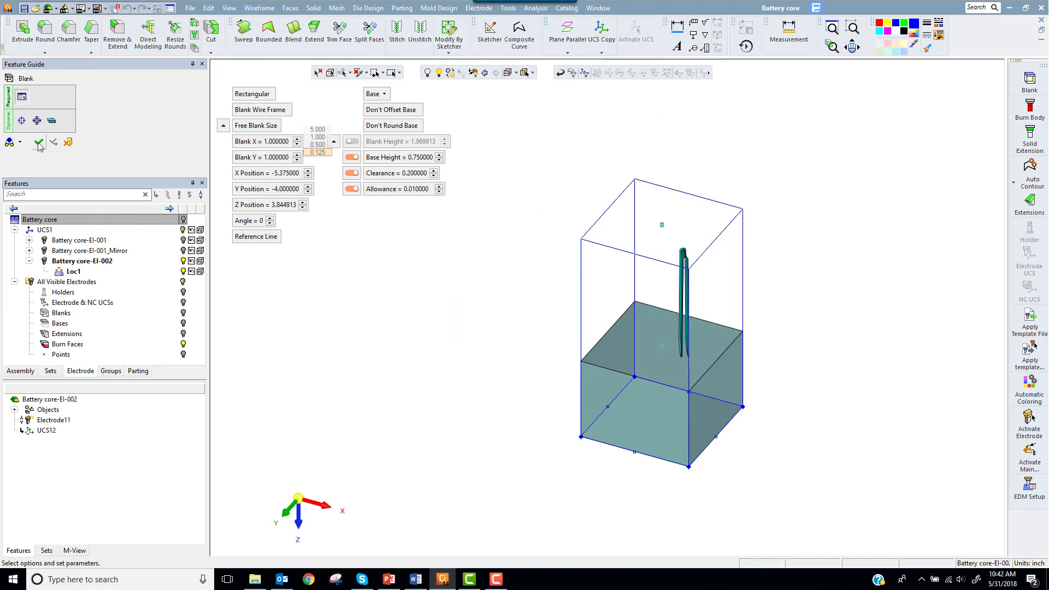
click(39, 142)
Step: Create two composite curves along the open side edges of the rib's burn faces
click(1014, 182)
click(972, 186)
scroll(682, 355, up, 5)
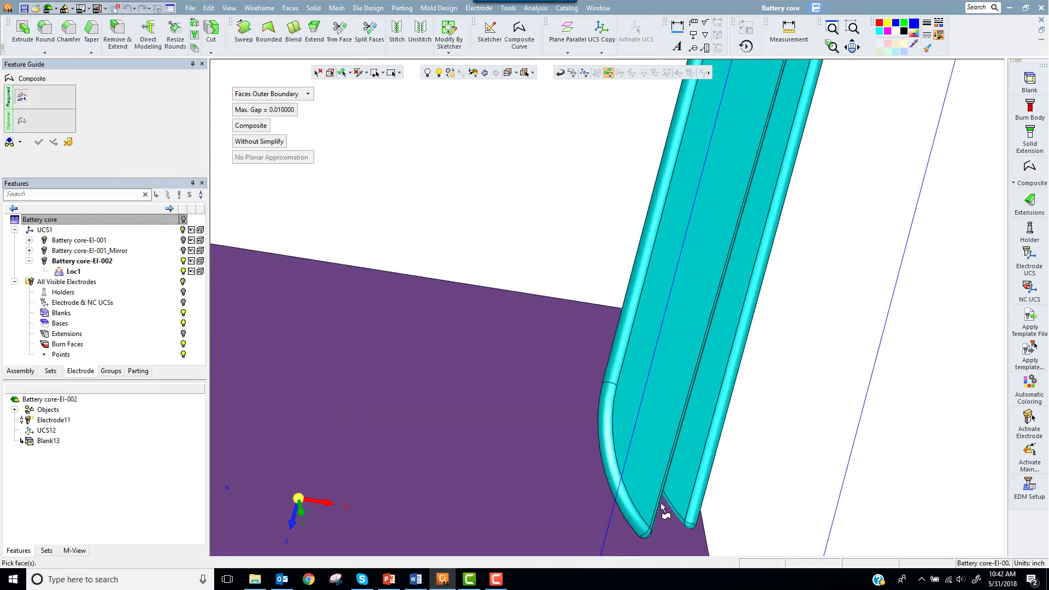
click(654, 519)
click(701, 520)
click(611, 354)
ctrl+drag(611, 354, 720, 369)
right_click(794, 362)
click(800, 328)
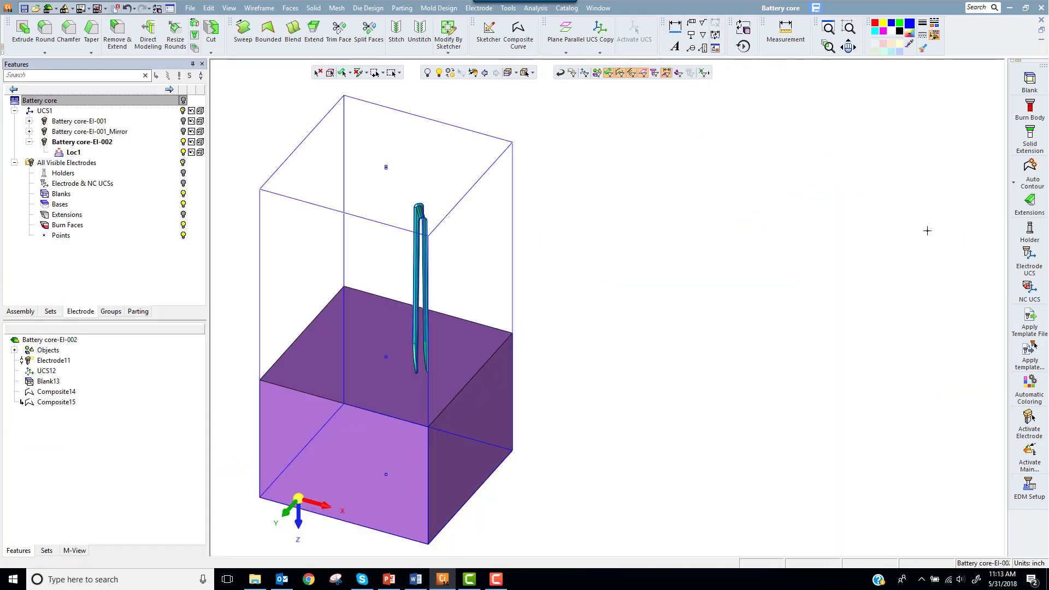
Step: Extend the first side of the rib faces using the Direction type with a minimum distance of 0.2
click(1029, 202)
click(422, 199)
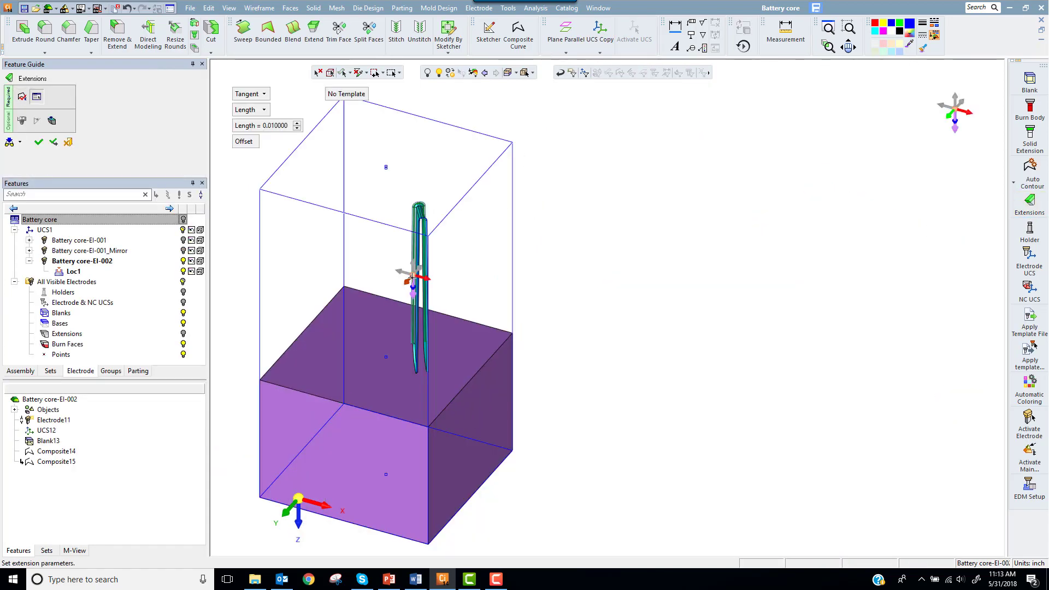
click(264, 93)
click(265, 117)
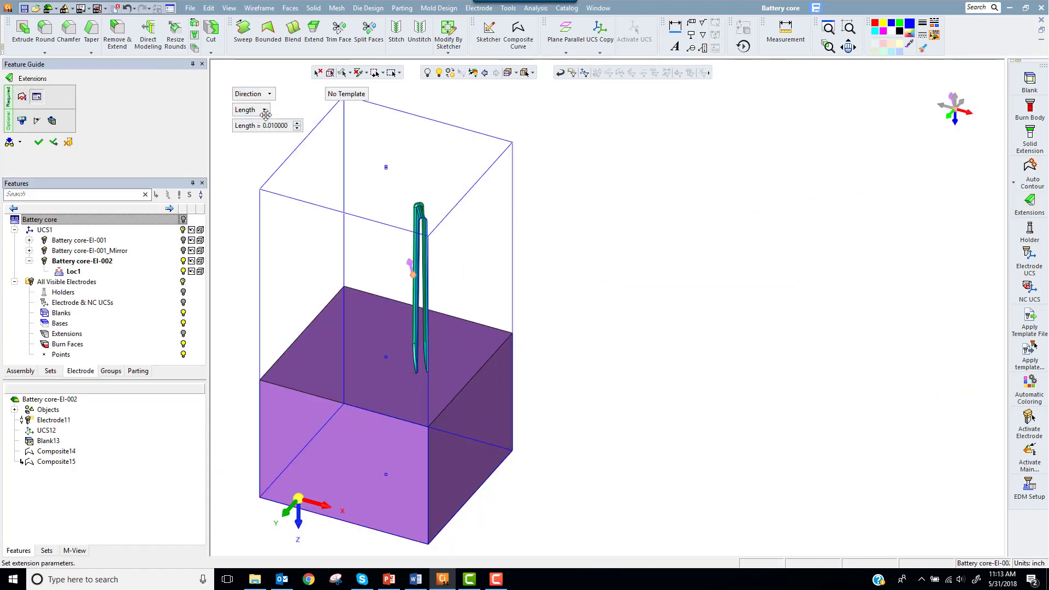
click(265, 110)
click(264, 133)
click(276, 128)
text(.2)
key(Return)
middle_click(366, 138)
click(373, 132)
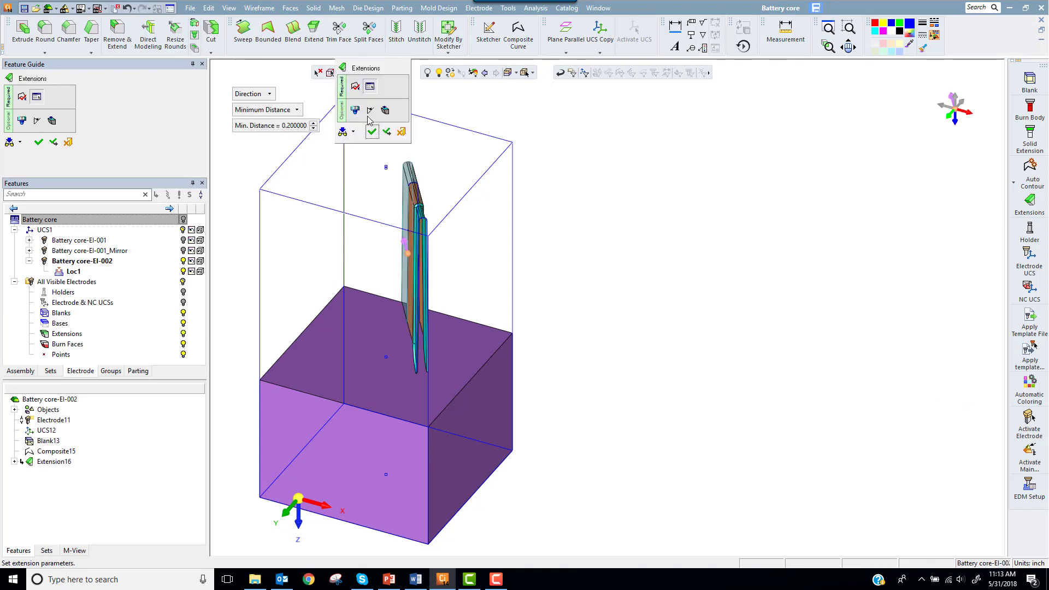
Step: Extend the opposite side of the rib faces by a minimum distance of 0.025 with the Filler Face option
click(277, 126)
text(.02)
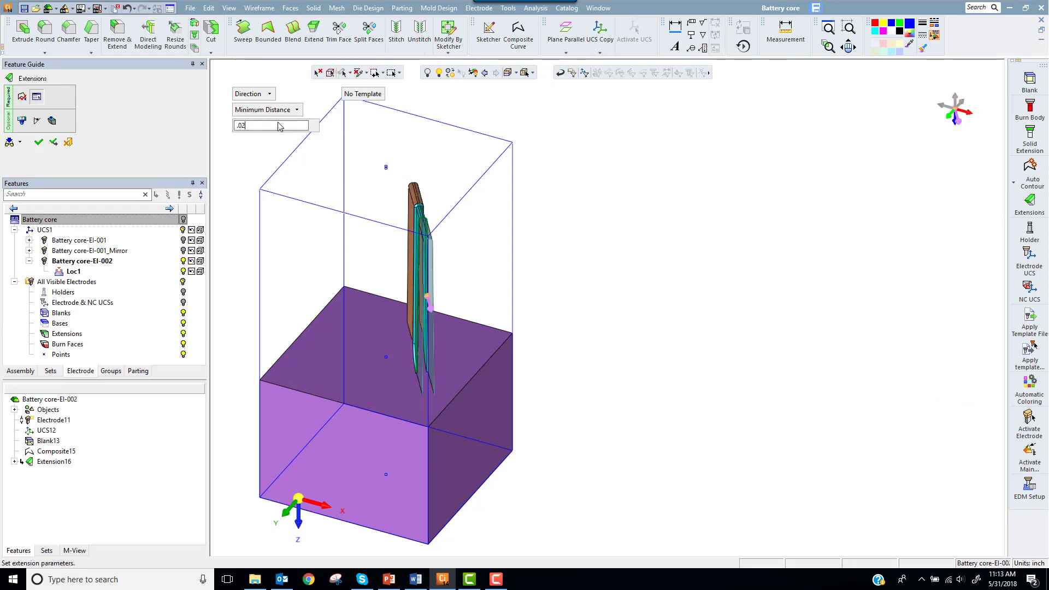
text(5)
key(Return)
middle_click(391, 155)
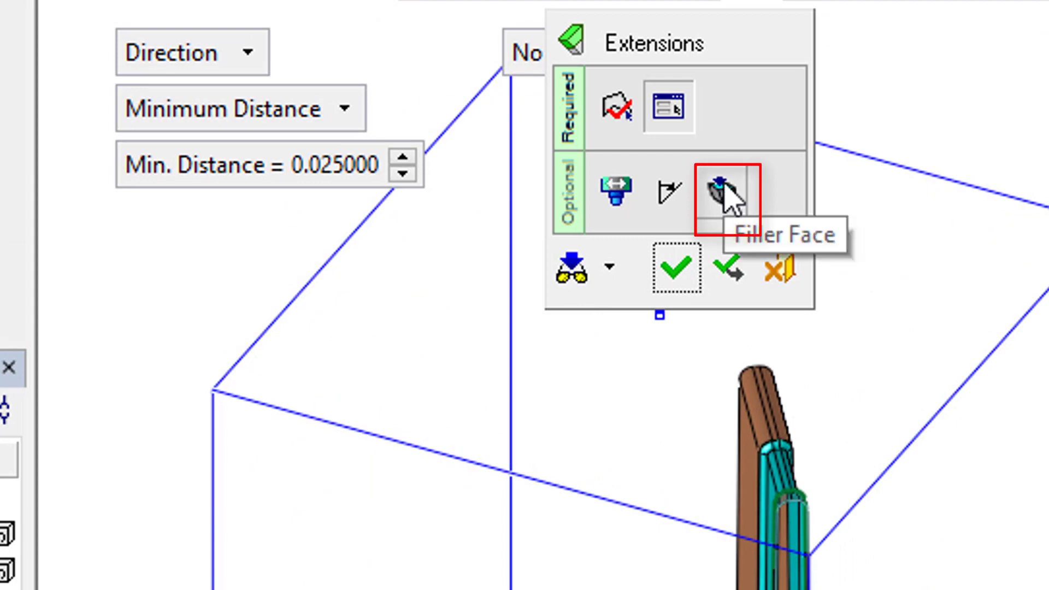
click(724, 194)
middle_click(710, 201)
click(709, 201)
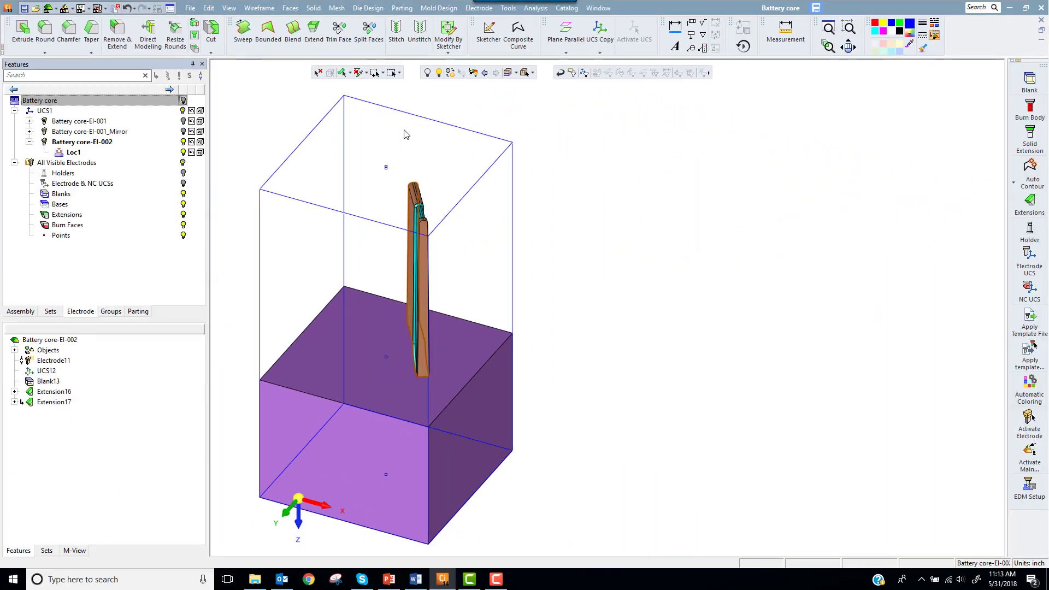
Step: Extend the lower edges of the rib faces and side extensions down to the blank's base
click(1030, 203)
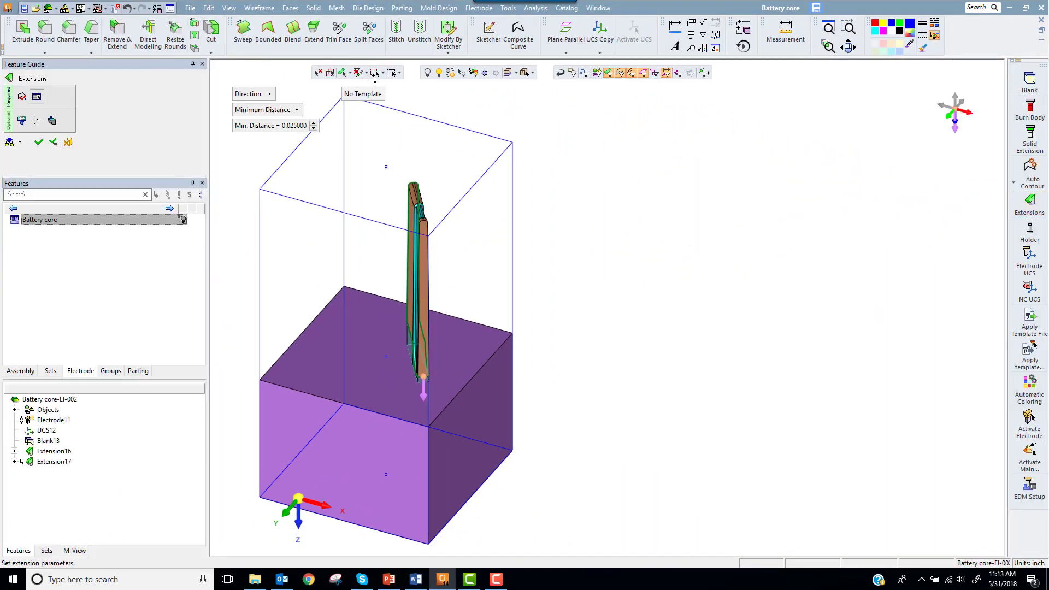
click(259, 110)
click(257, 174)
middle_click(637, 159)
click(637, 159)
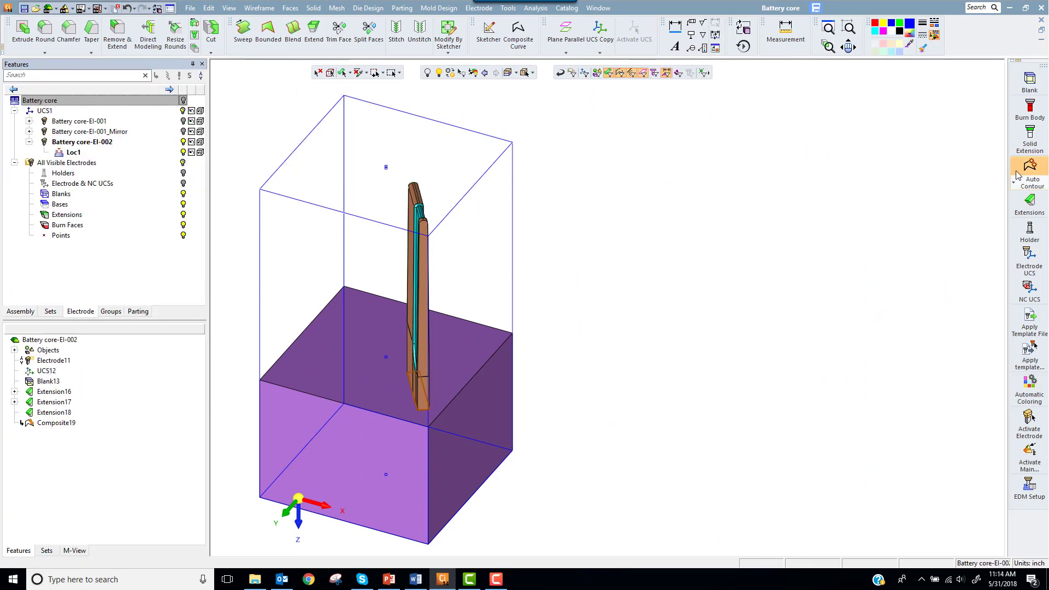
Step: Close the open contour at the base with a bounded face and stitch the electrode faces together
click(271, 34)
middle_click(376, 134)
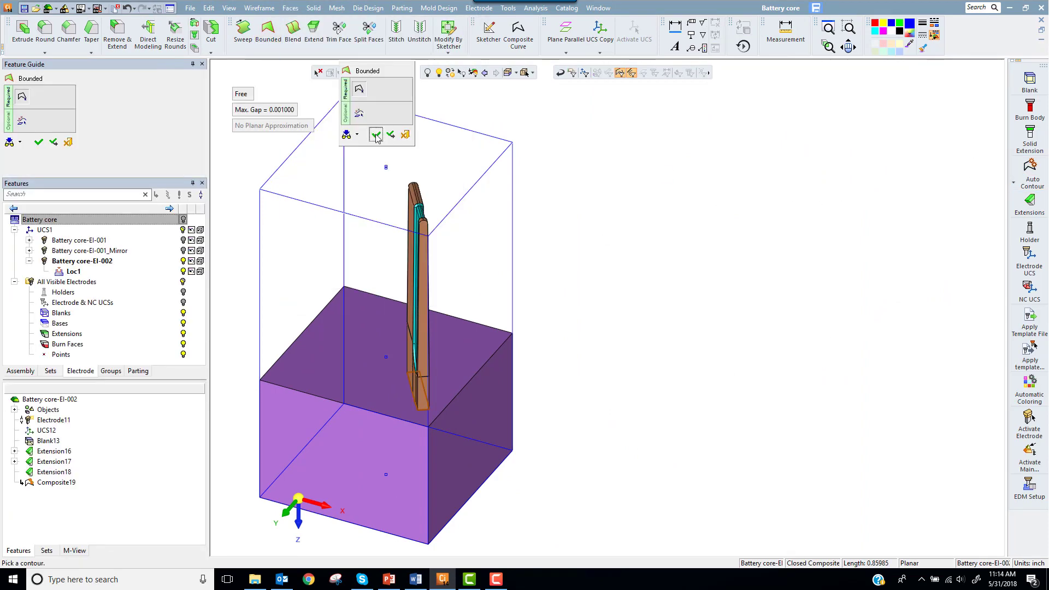
click(375, 136)
click(396, 30)
middle_click(377, 409)
click(421, 208)
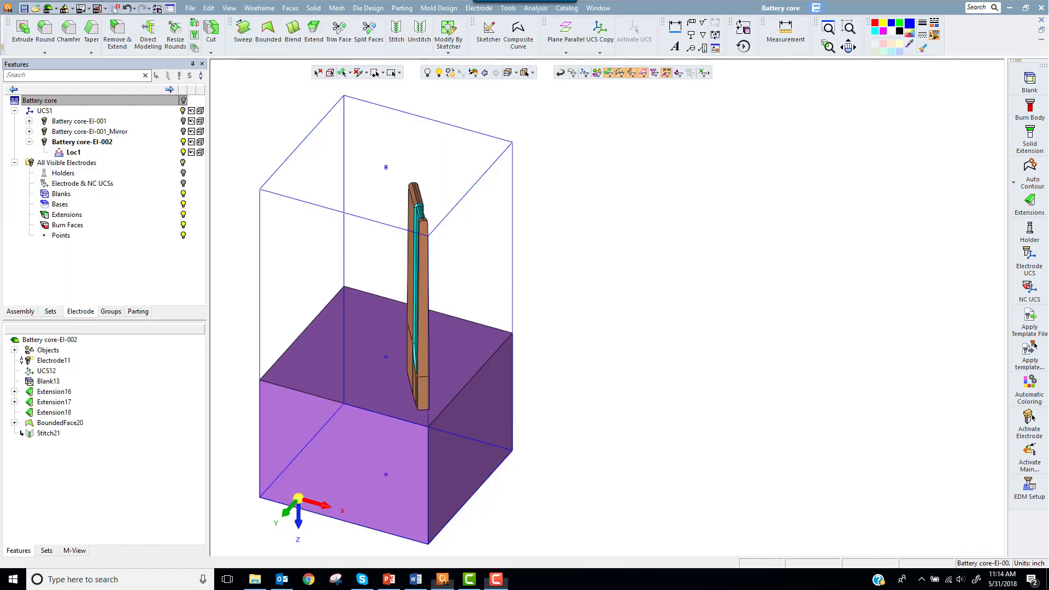
Step: Attach the ER-017xxx mini flat holder under the blank and create an electrode UCS at the holder's active UCS origin
click(1029, 230)
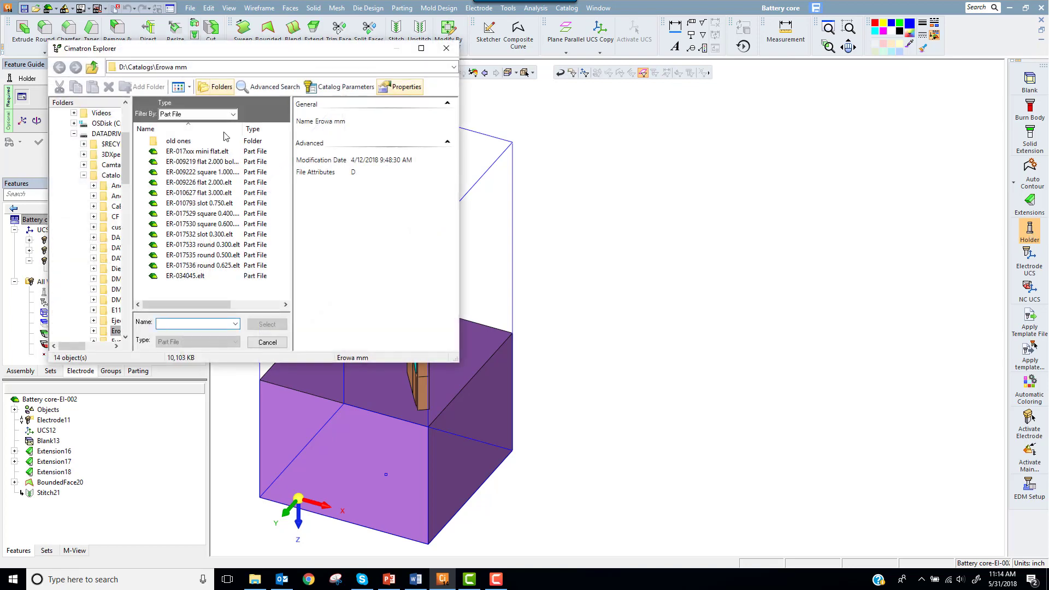
double_click(212, 152)
middle_click(661, 234)
ctrl+right_drag(592, 407, 595, 386)
ctrl+middle_drag(595, 386, 683, 322)
middle_click(734, 212)
click(735, 212)
click(1027, 258)
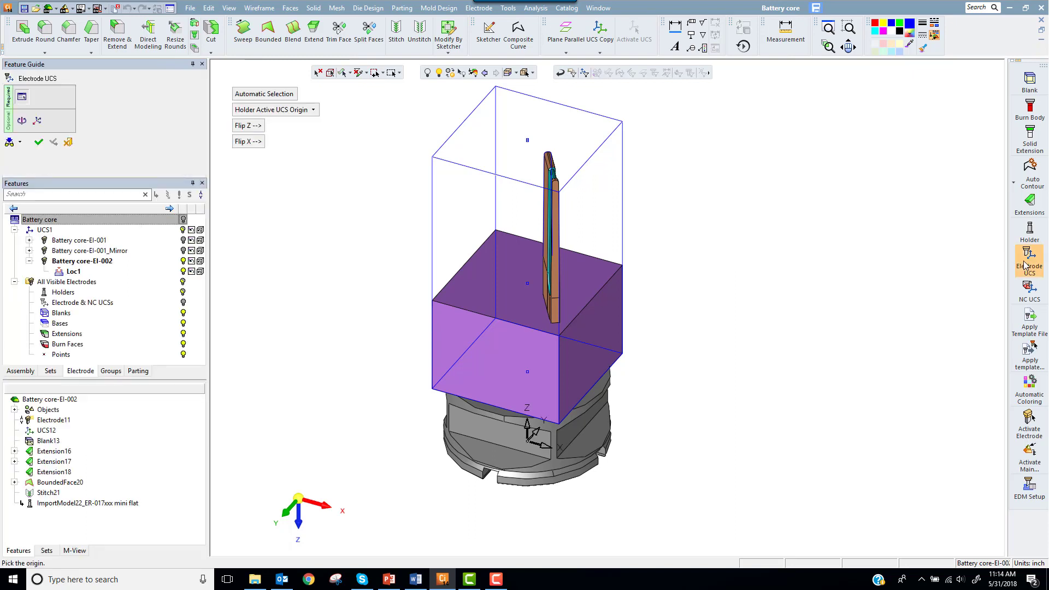
click(37, 143)
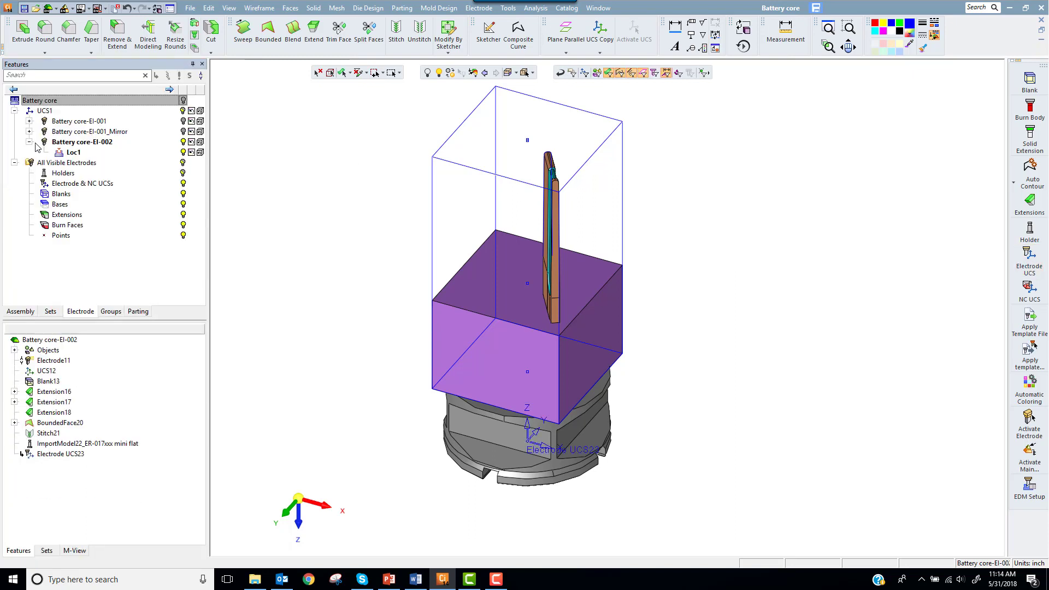
Step: Mirror-copy the stitched rib body across the middle of the blank
scroll(364, 485, down, 3)
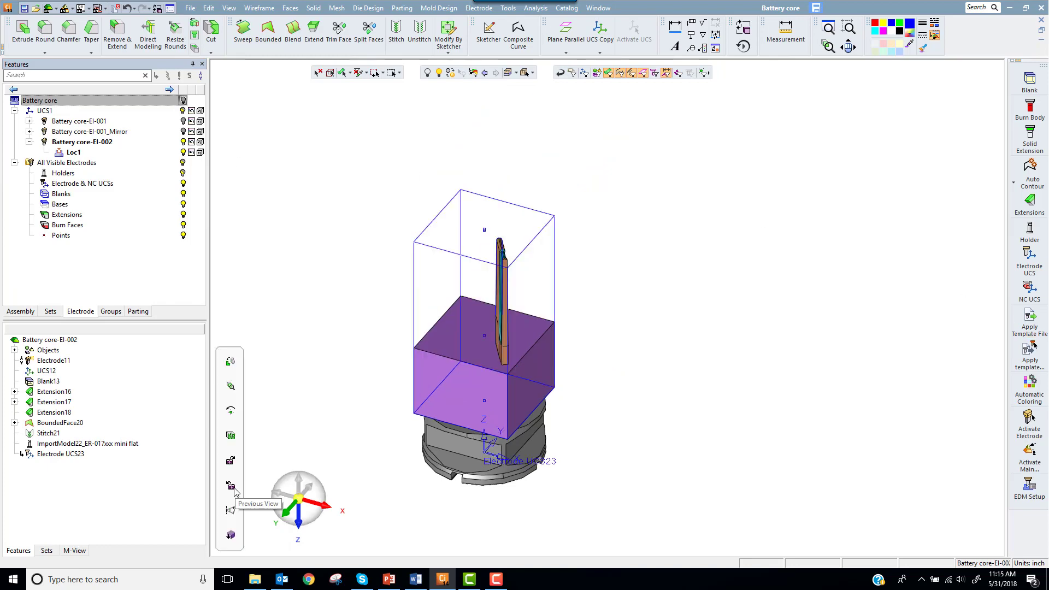
click(191, 8)
mouse_move(209, 8)
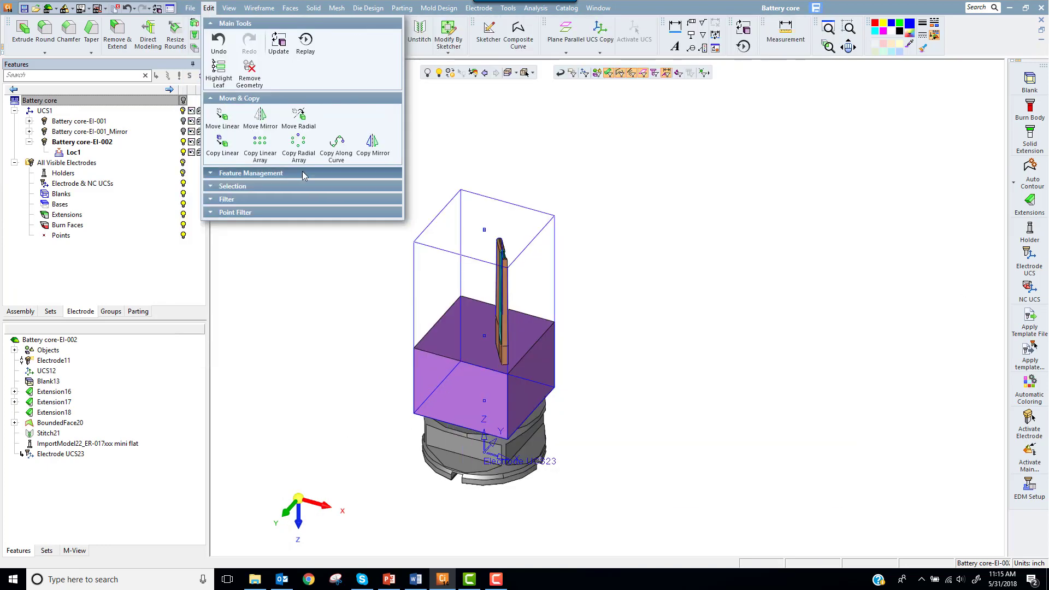
click(366, 143)
click(508, 268)
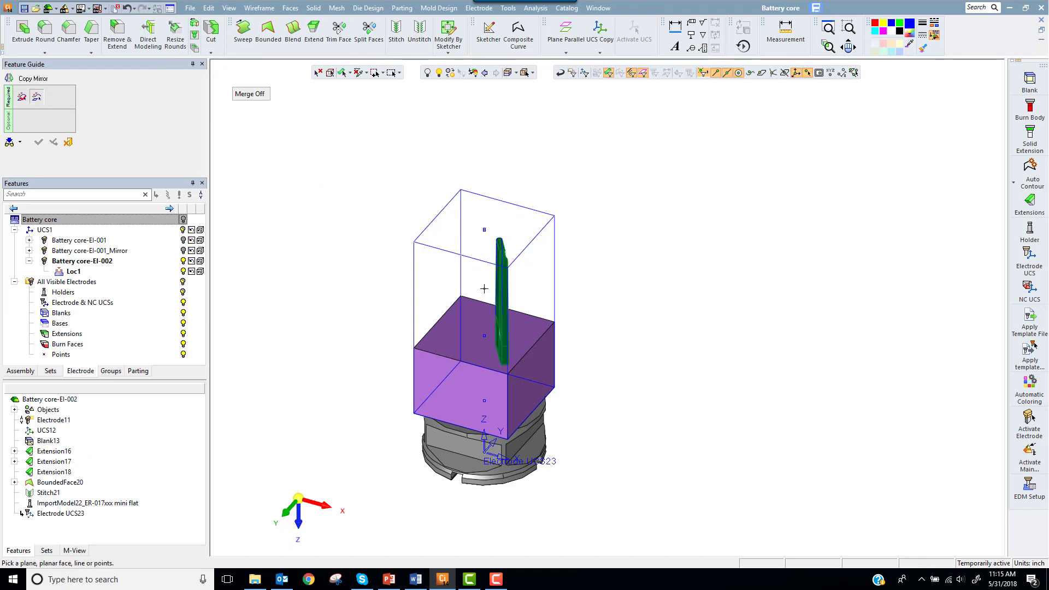
click(484, 337)
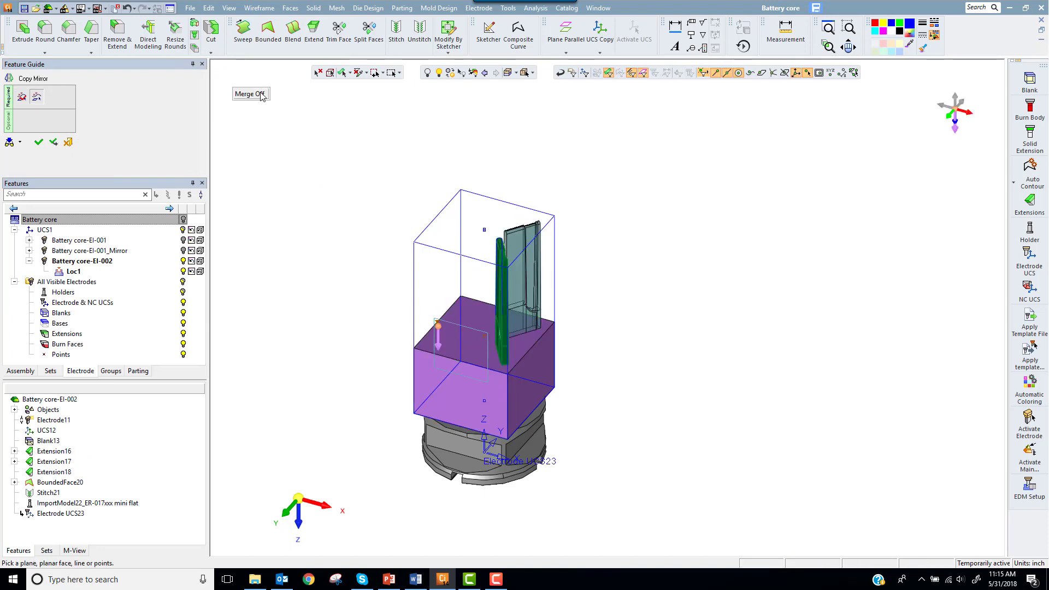
middle_click(275, 165)
click(276, 166)
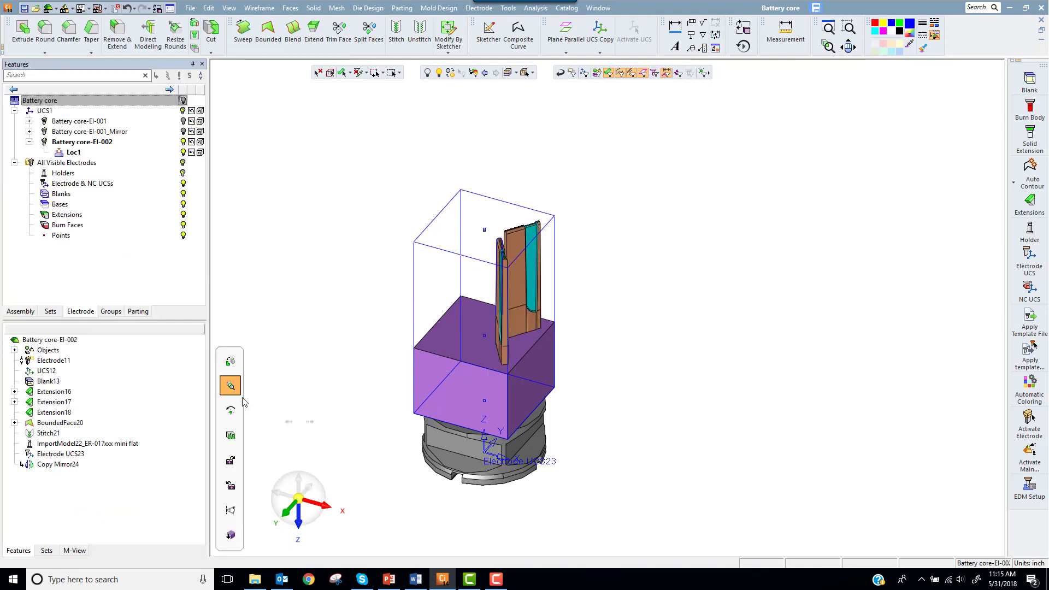
Step: Set the minimum distance of Extension16 to 0.25, increase it to 0.275, and update the model
click(52, 391)
double_click(605, 315)
text(.25)
middle_click(610, 341)
click(611, 340)
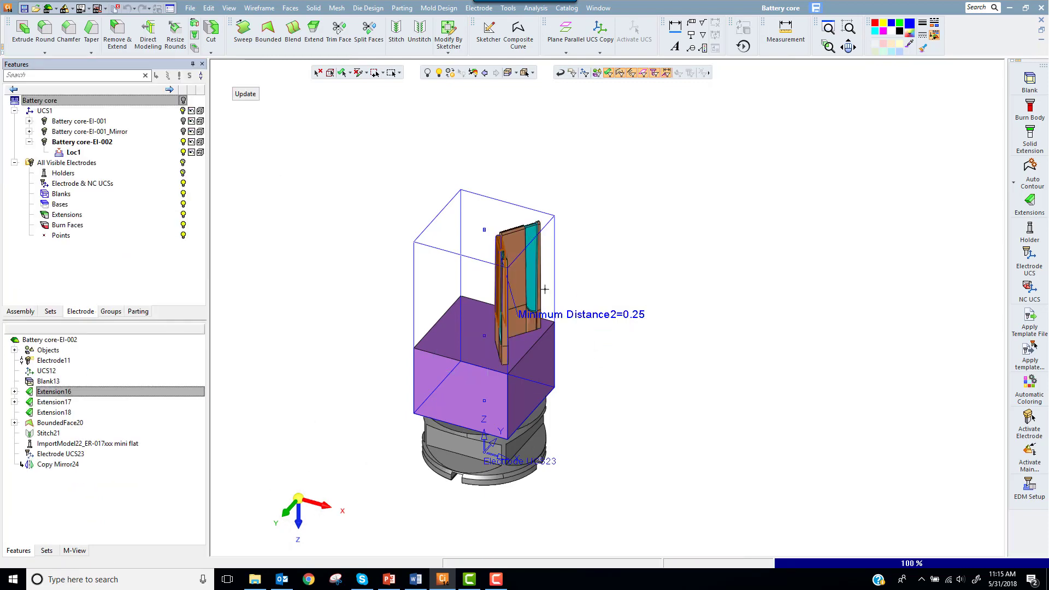
scroll(527, 264, up, 5)
double_click(562, 395)
text(.27)
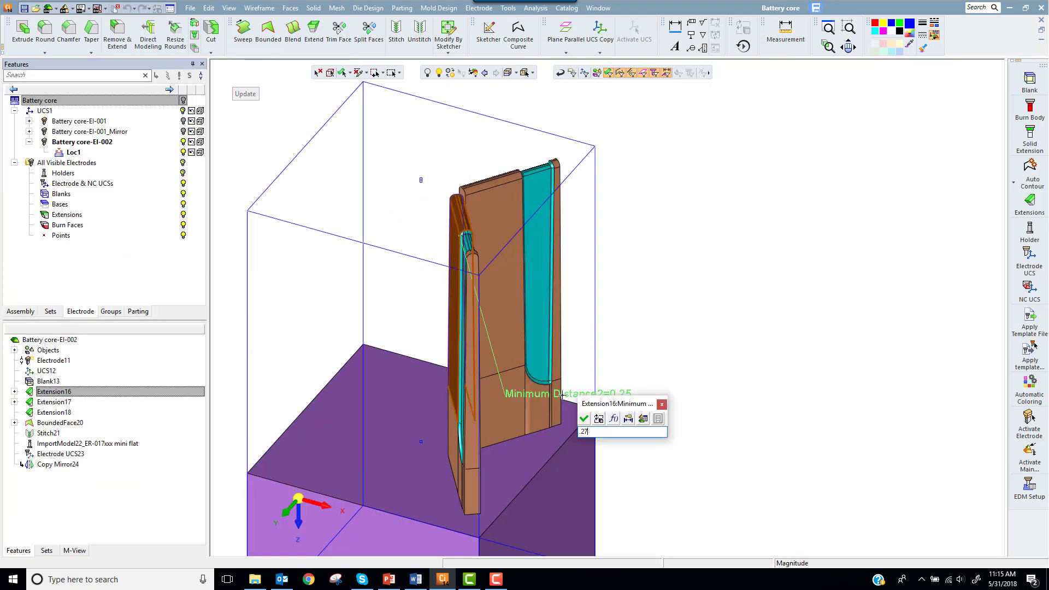
text(5)
key(Return)
click(246, 94)
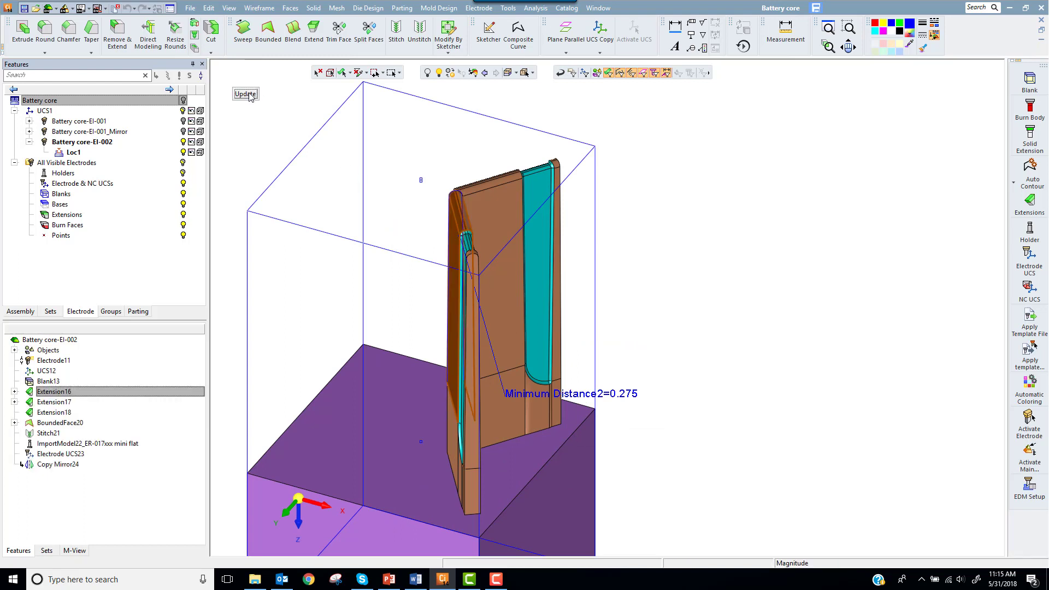
Step: Copy both rib bodies in a radial array about the blank's vertical center axis, with a counter of 2 and an angle of 180
click(209, 7)
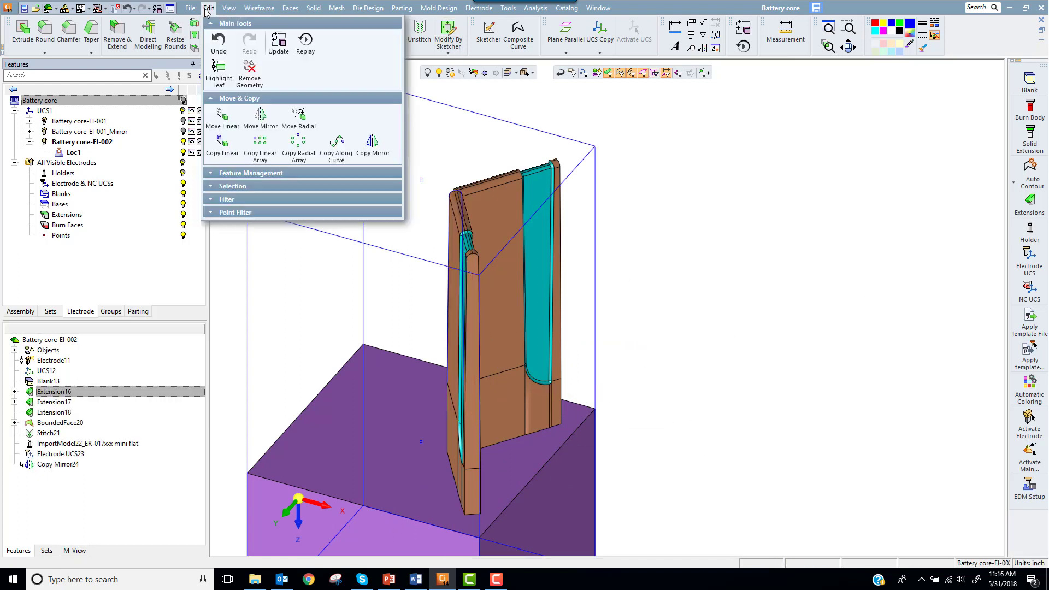
click(298, 144)
middle_click(460, 172)
drag(408, 168, 424, 206)
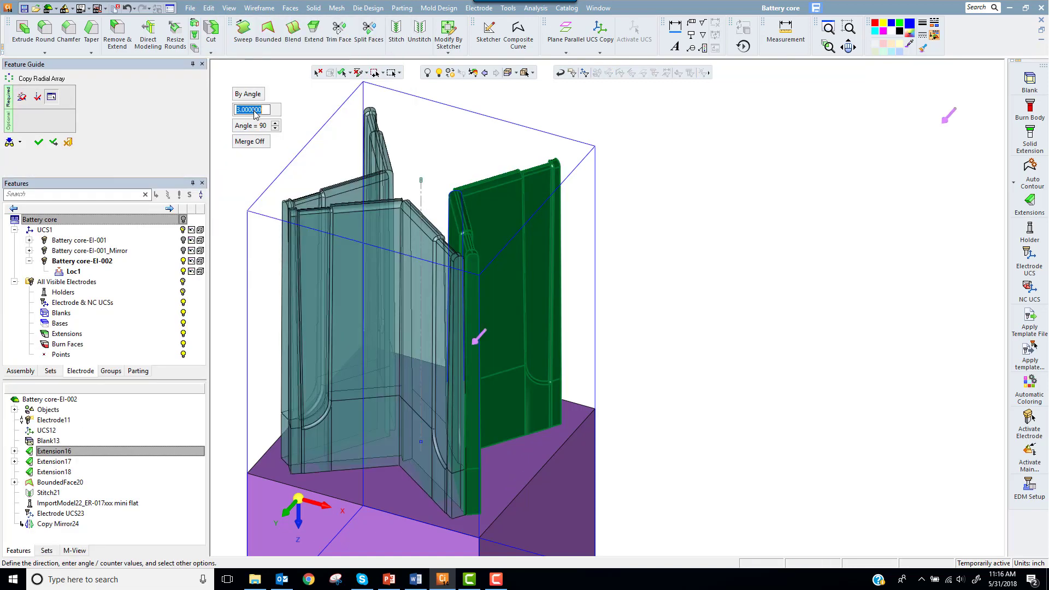
scroll(255, 112, down, 1)
click(257, 125)
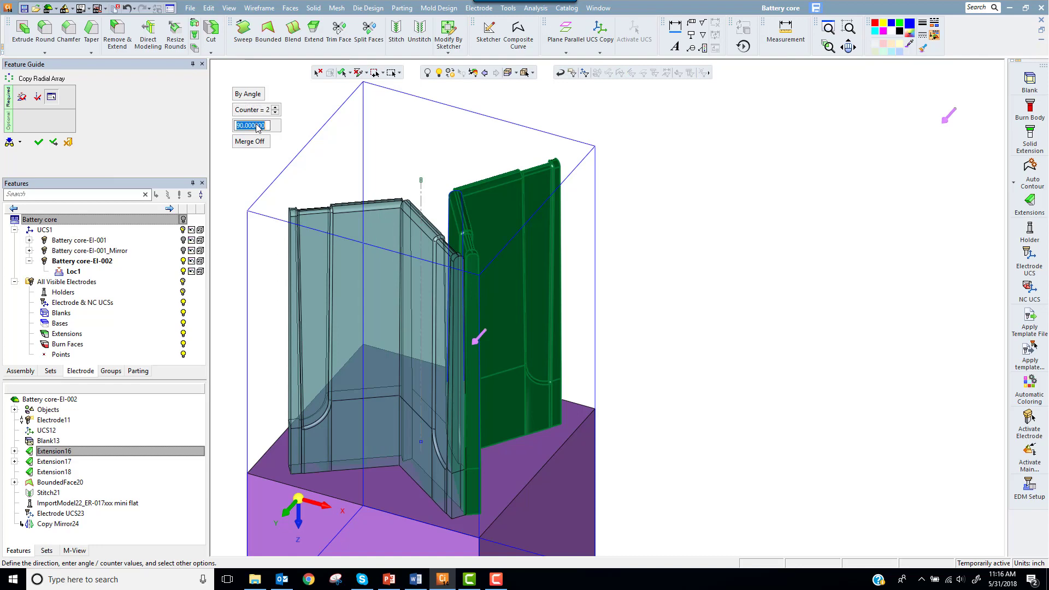
text(180)
key(Return)
right_click(737, 202)
click(703, 182)
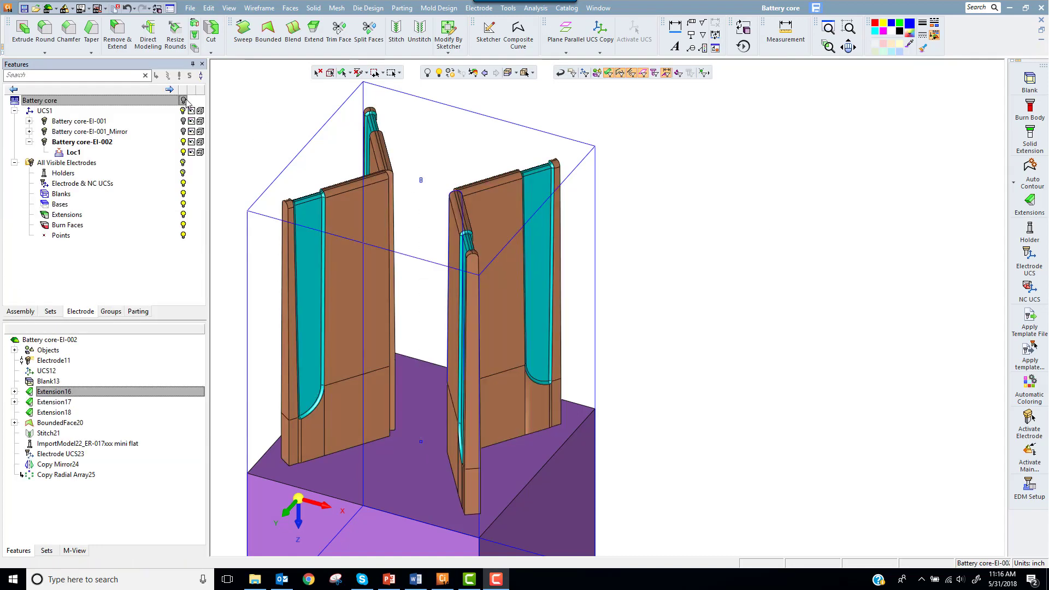
Step: Apply Remove & Extend to the narrow inner end faces of the ribs near the blank's center
click(313, 8)
click(356, 99)
scroll(399, 178, up, 5)
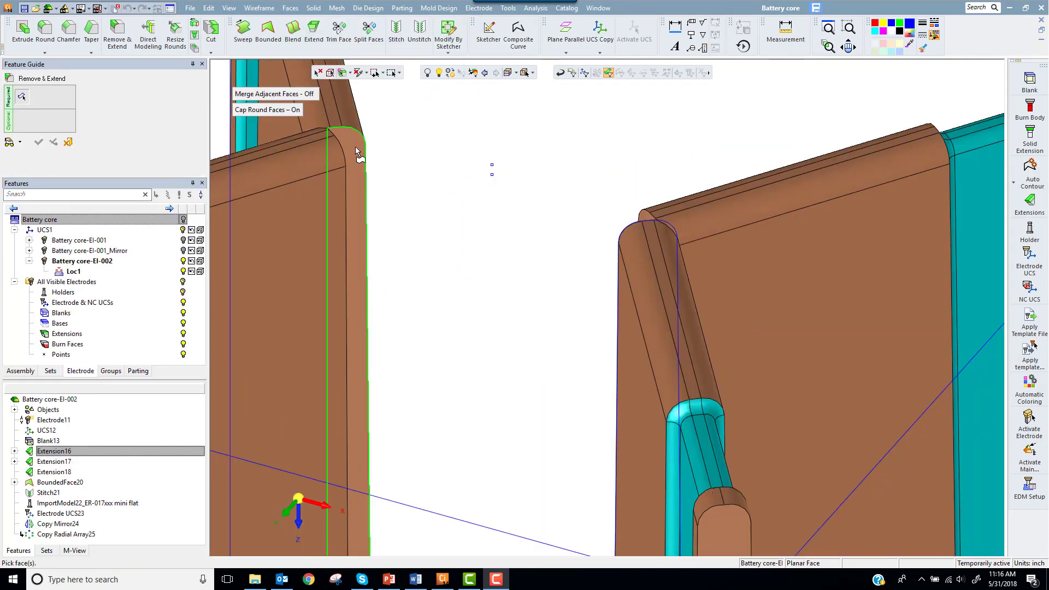
middle_drag(356, 146, 354, 191)
click(354, 191)
scroll(492, 285, down, 4)
middle_drag(518, 292, 498, 341)
click(484, 330)
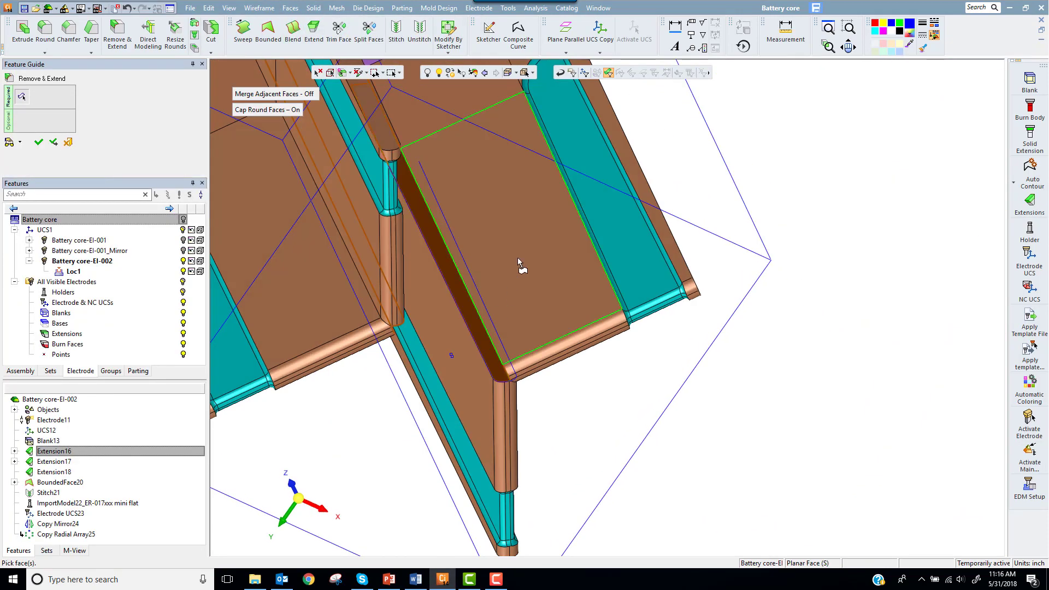
middle_click(516, 258)
middle_drag(521, 285, 514, 202)
scroll(515, 206, down, 4)
middle_drag(592, 306, 578, 256)
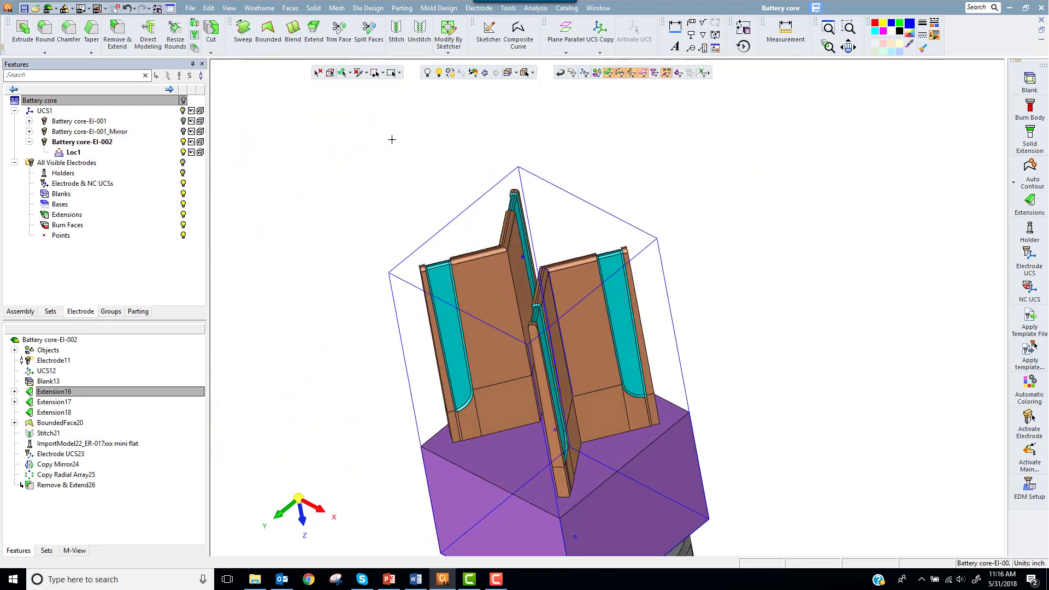
Step: Activate the main assembly and show the Battery core
right_click(311, 112)
click(330, 116)
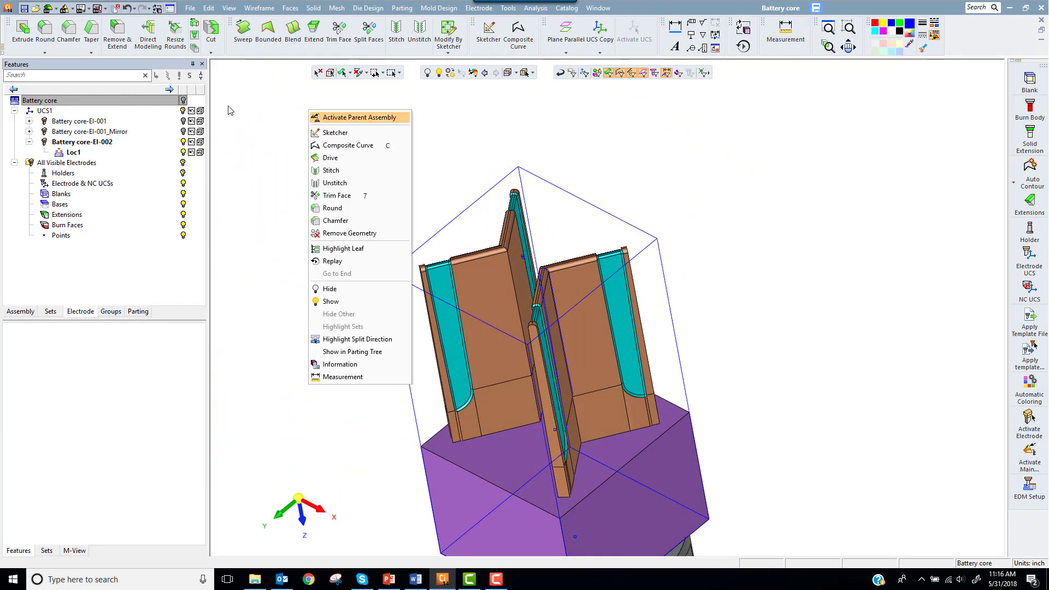
click(184, 101)
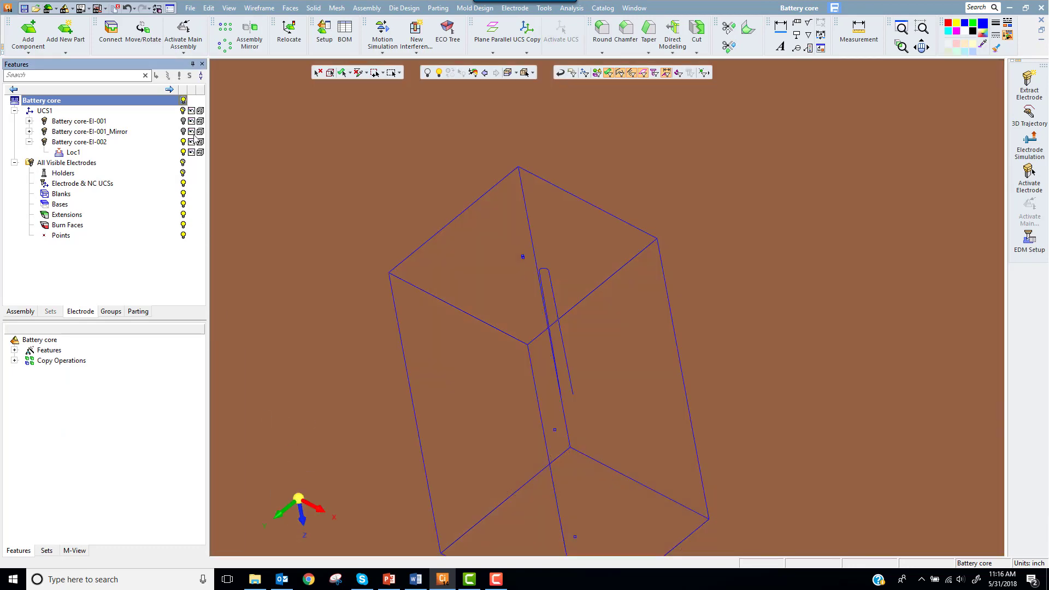
click(229, 536)
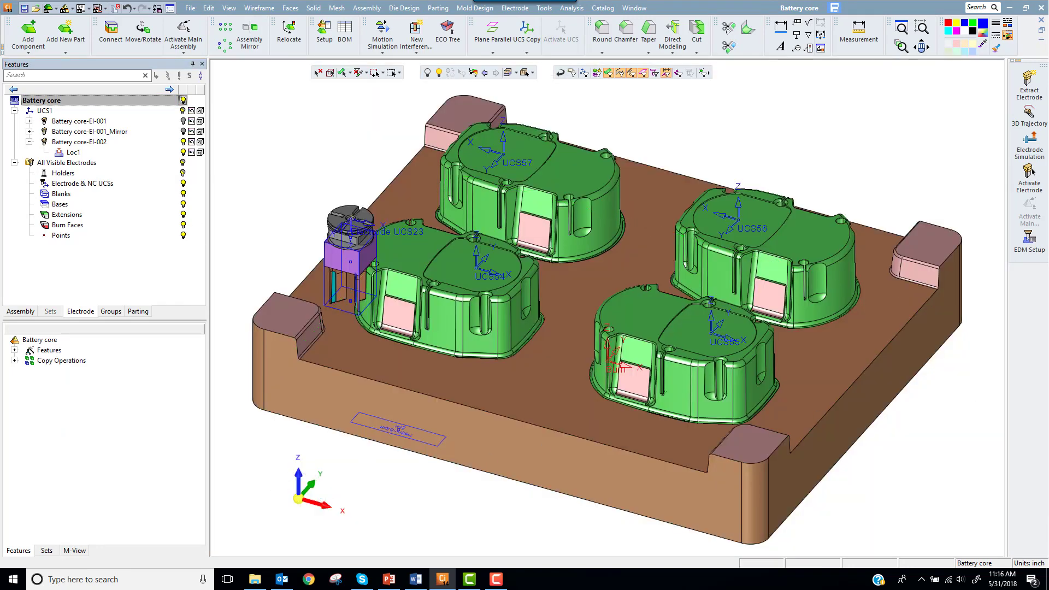
Step: Add a second location for Battery core-EI-002 by points, from an origin point to the matching rib point on the same core
right_click(119, 152)
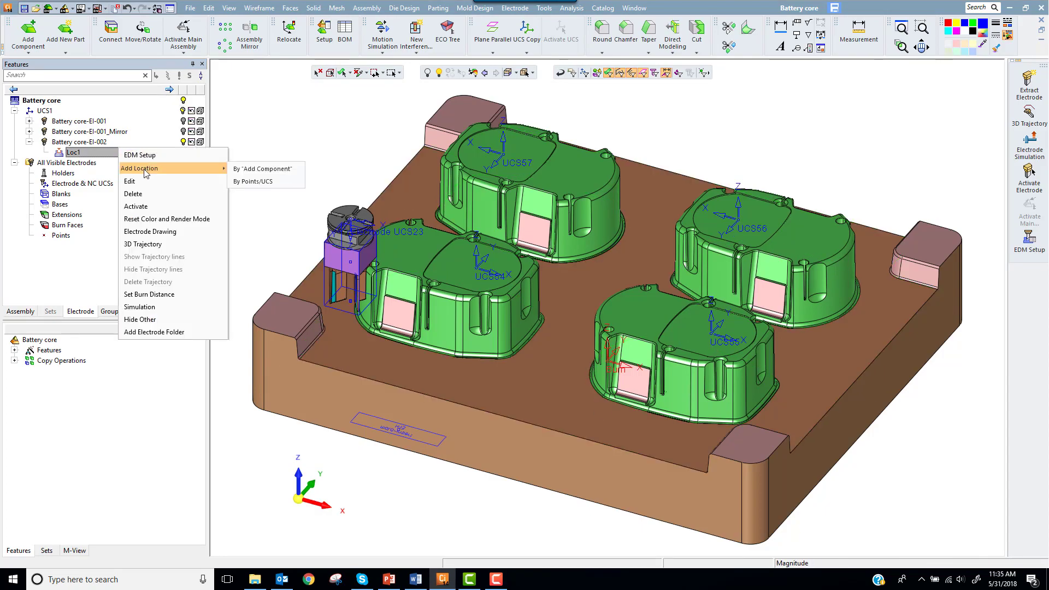
click(247, 181)
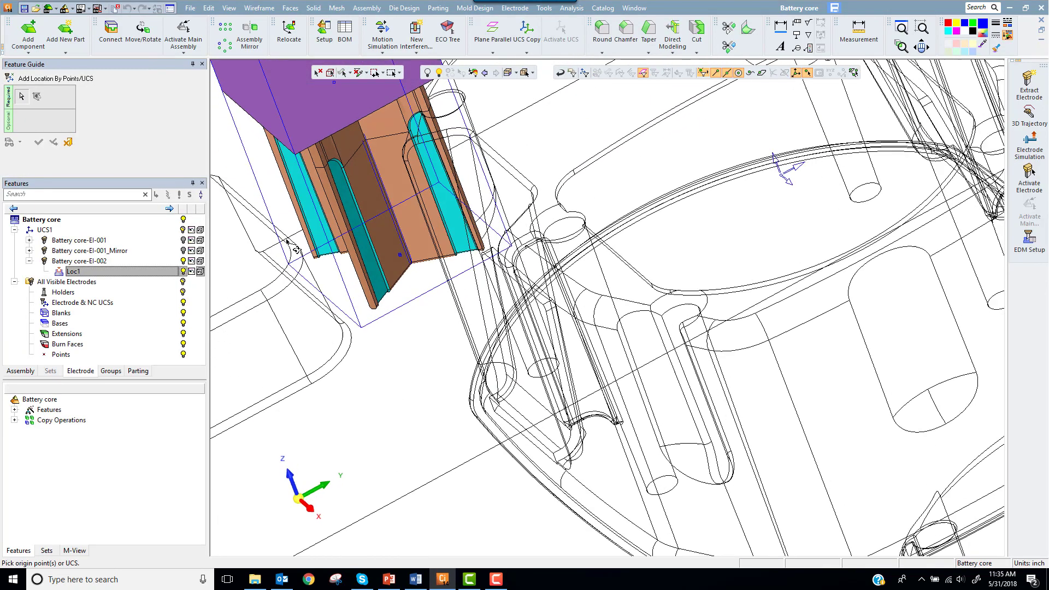
scroll(794, 169, down, 10)
middle_click(776, 180)
scroll(761, 187, up, 10)
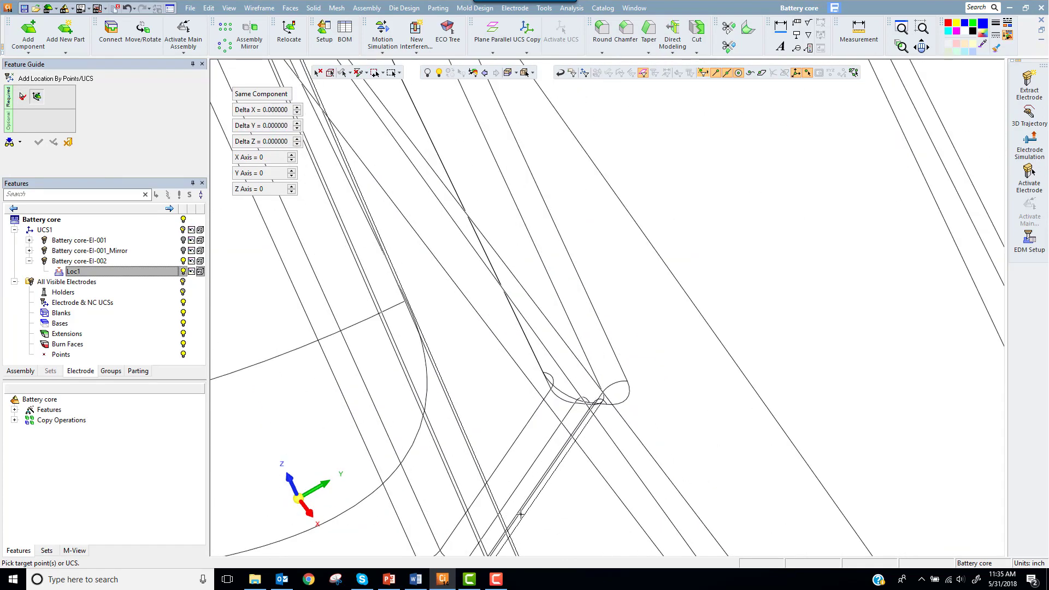
click(520, 513)
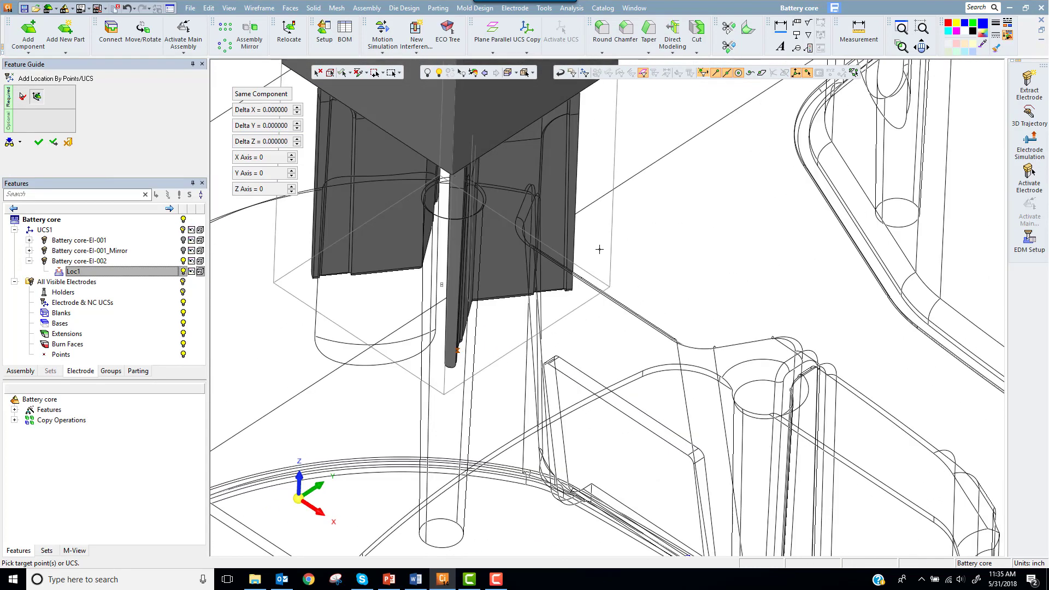
scroll(599, 249, down, 10)
middle_click(481, 235)
click(481, 236)
Step: Assembly-copy both Battery core-EI-002 locations from reference UCS54 to target UCSs UCS55, UCS56 and UCS57 as the same component
click(314, 8)
click(441, 223)
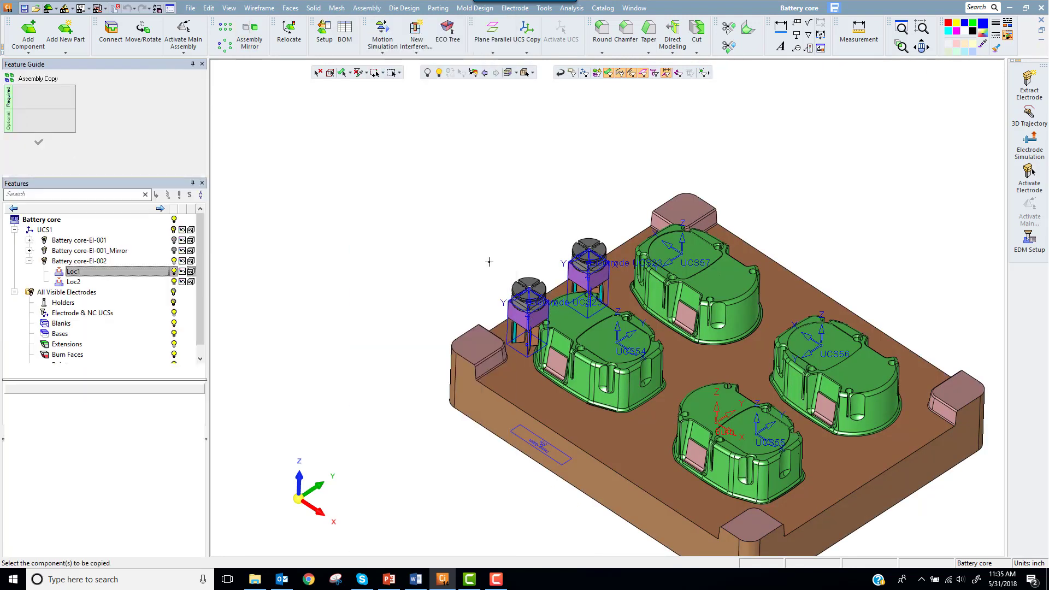
click(621, 350)
click(765, 432)
click(821, 343)
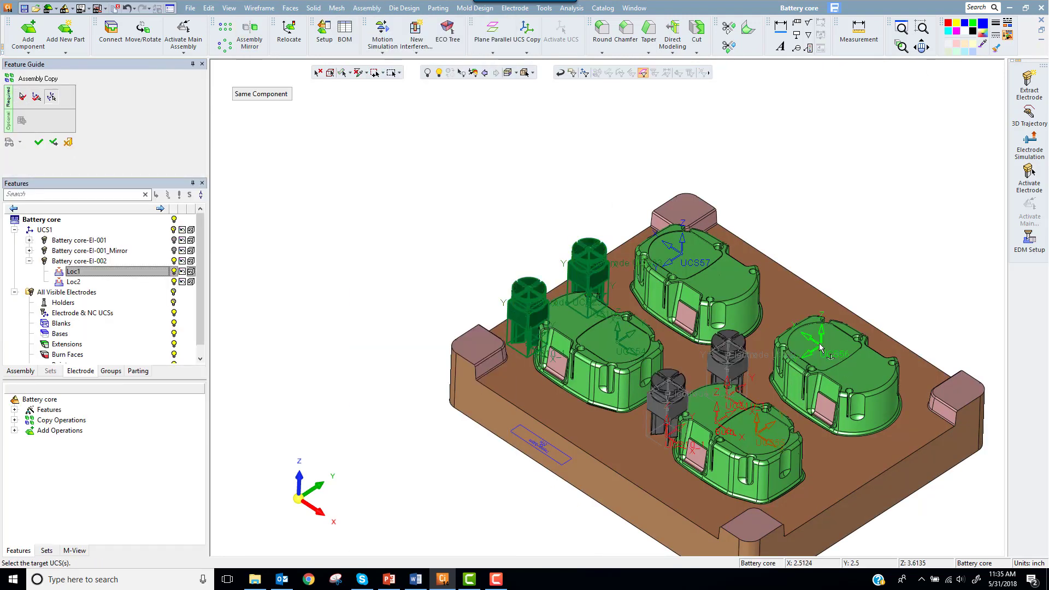
click(677, 255)
middle_click(678, 255)
scroll(616, 145, up, 3)
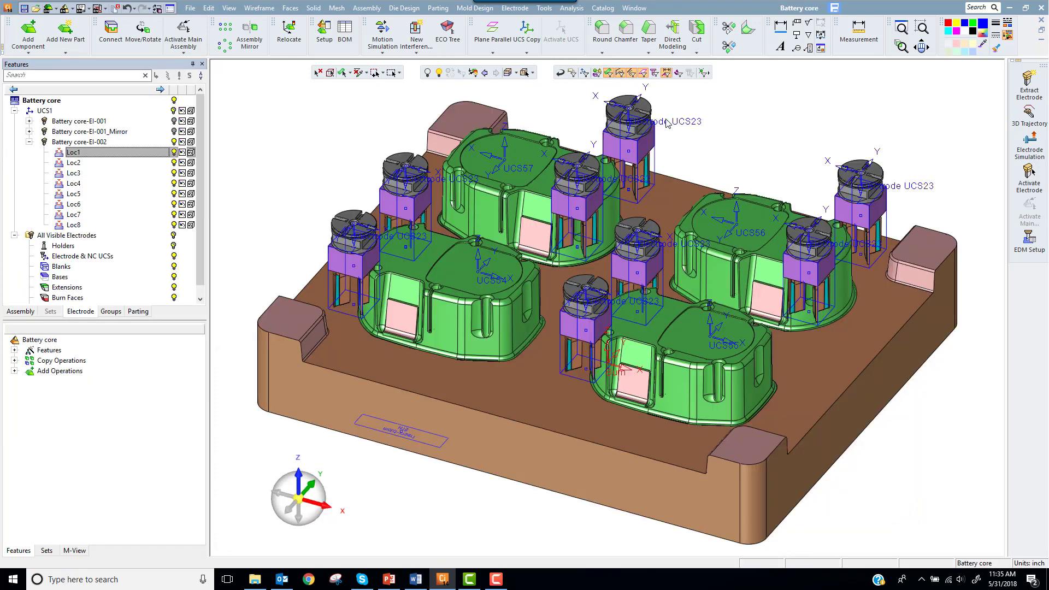
Step: Run a Between Groups interference check of the Battery core plate against all Battery core-EI-002 electrodes with their holders
click(571, 7)
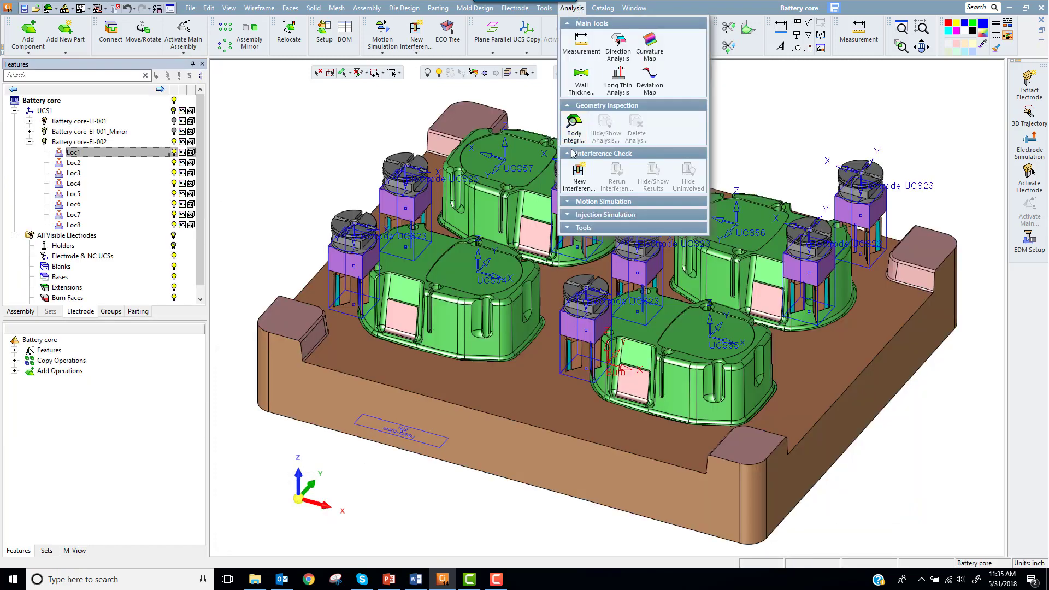
click(577, 172)
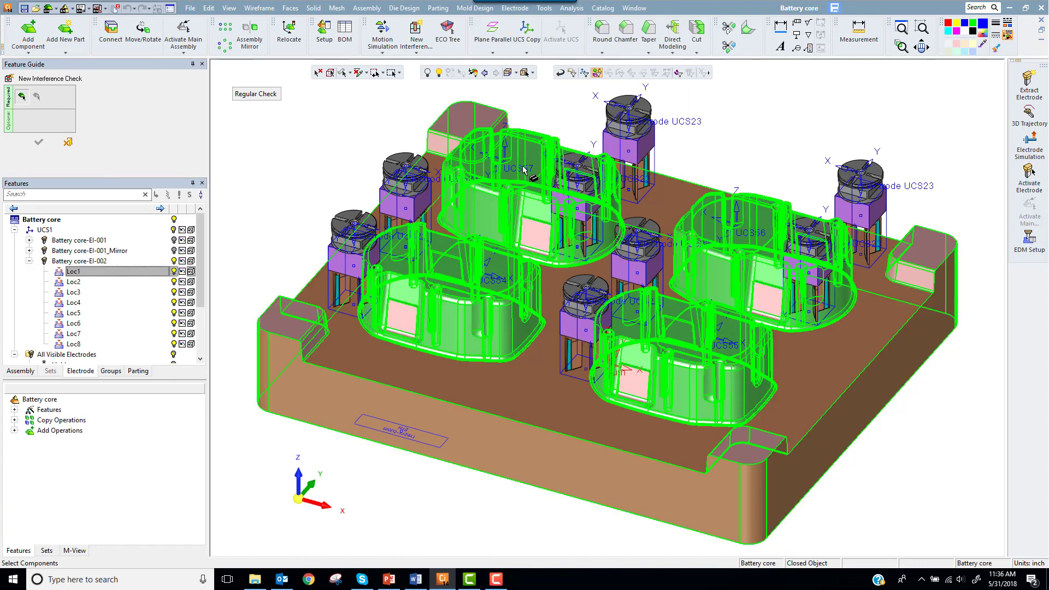
click(369, 182)
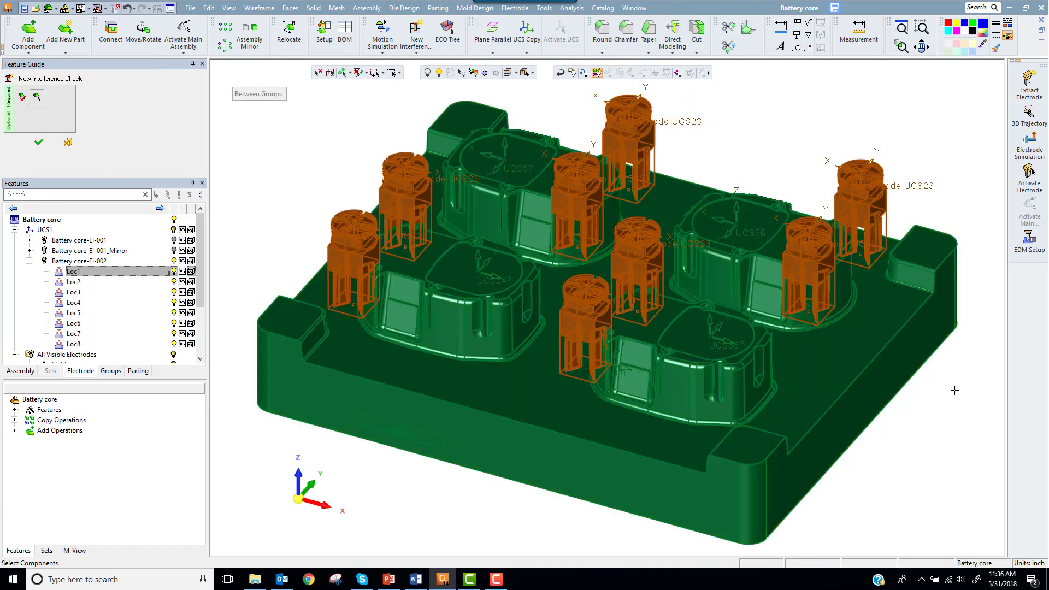
click(38, 142)
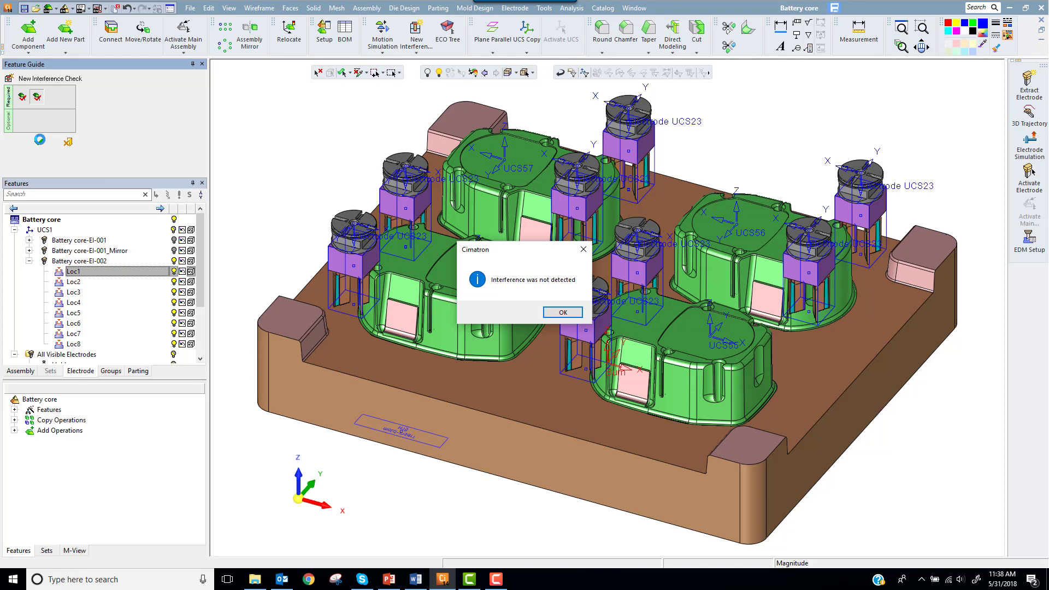
click(566, 315)
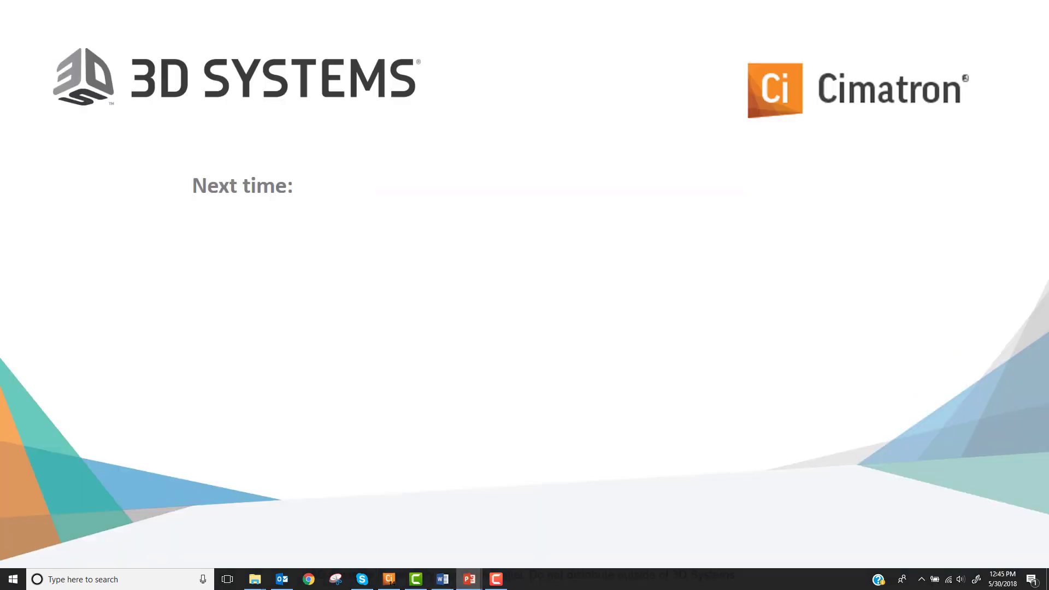